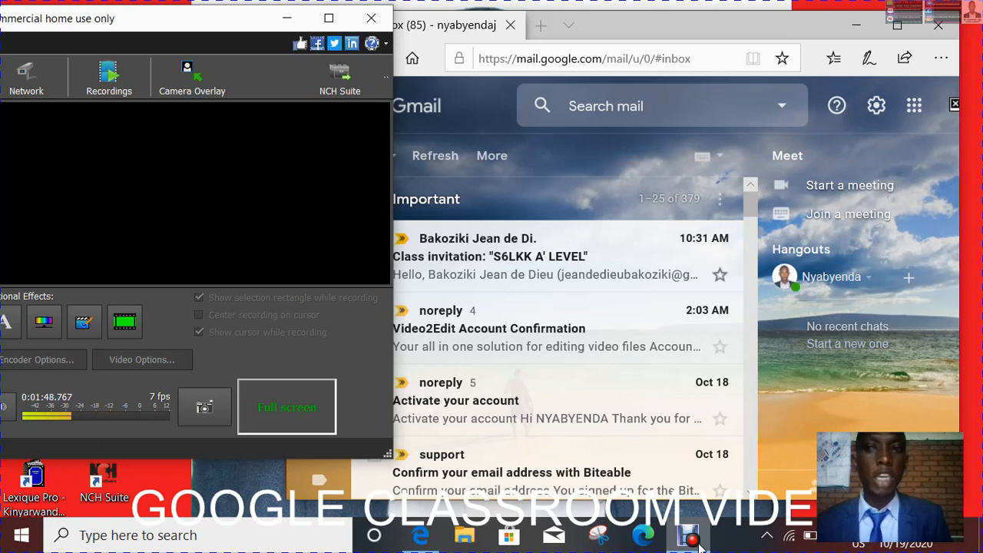
- Open Google Classroom from the Google apps available in Gmail and close the inbox tab
left_click(696, 542)
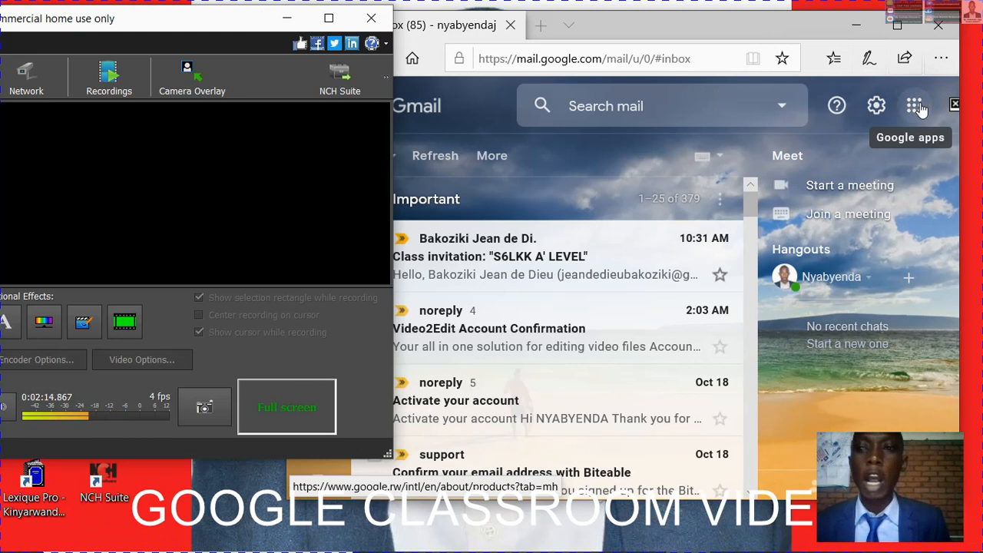
left_click(915, 106)
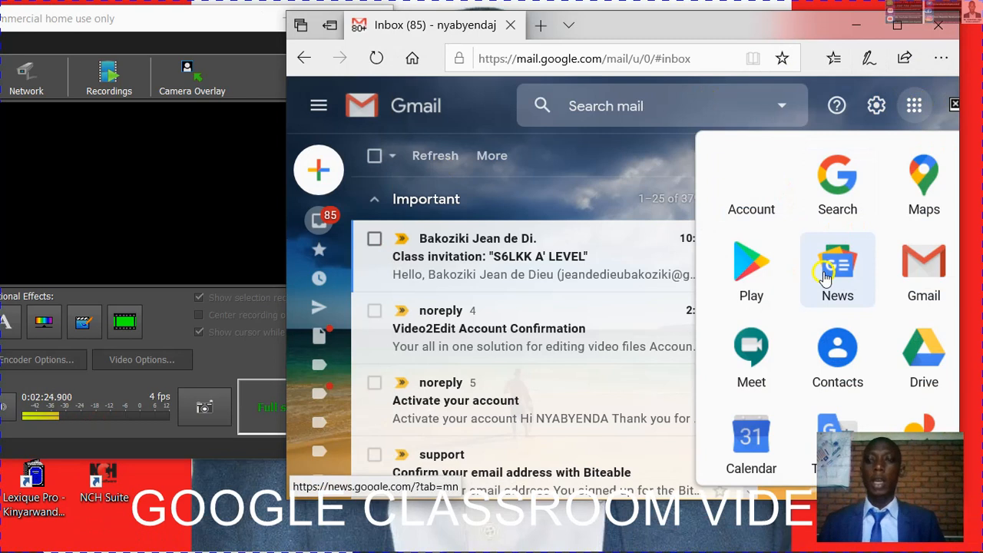
scroll(825, 278, "down", 3)
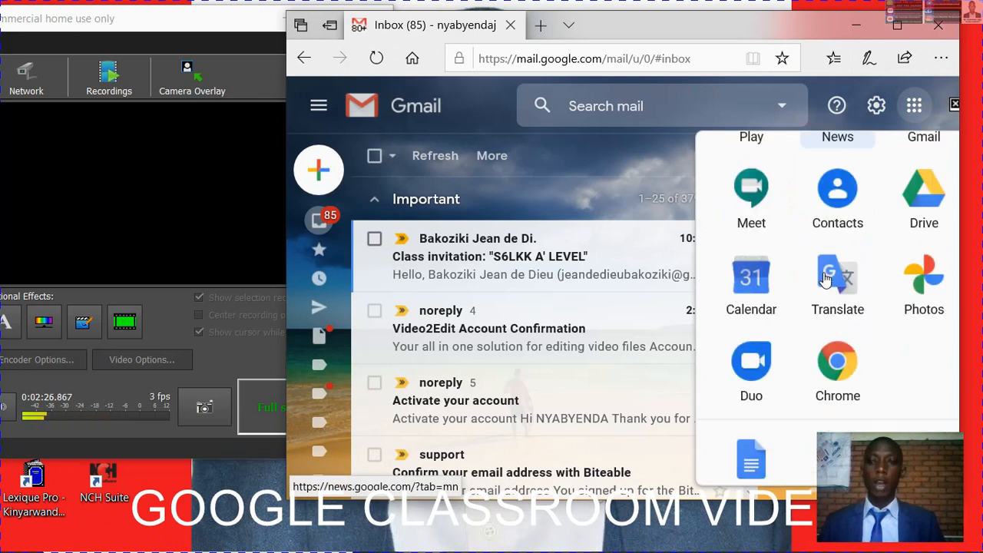
scroll(825, 278, "down", 5)
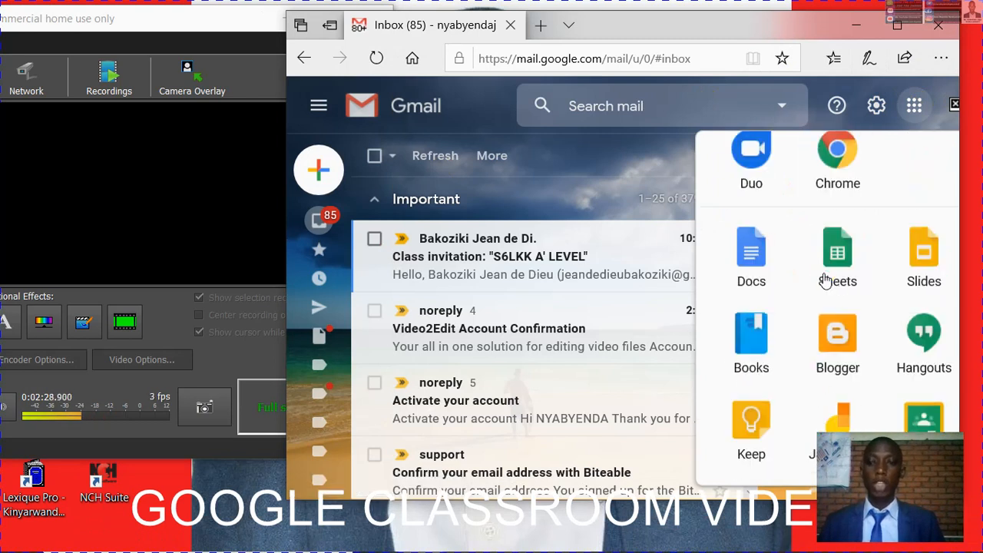
left_click(824, 281)
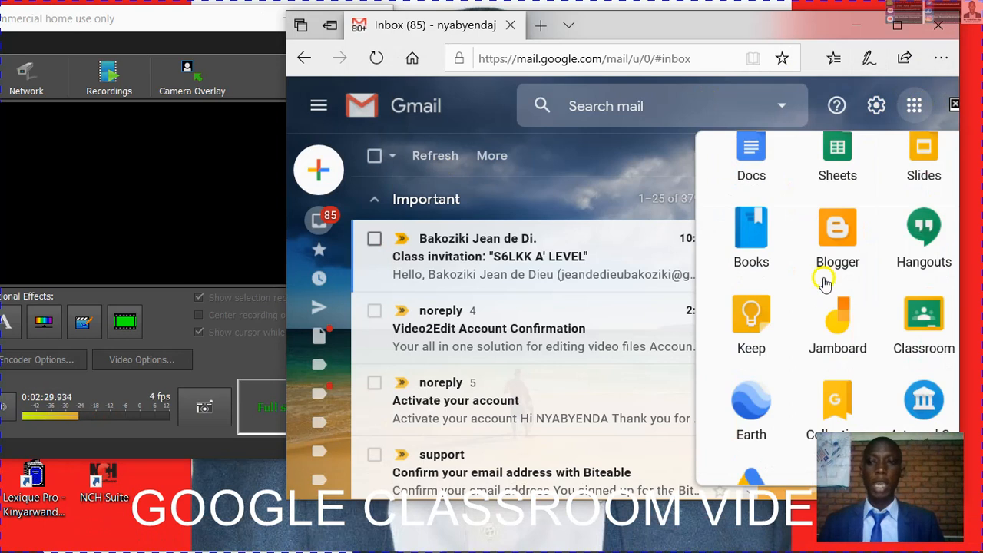
left_click(925, 330)
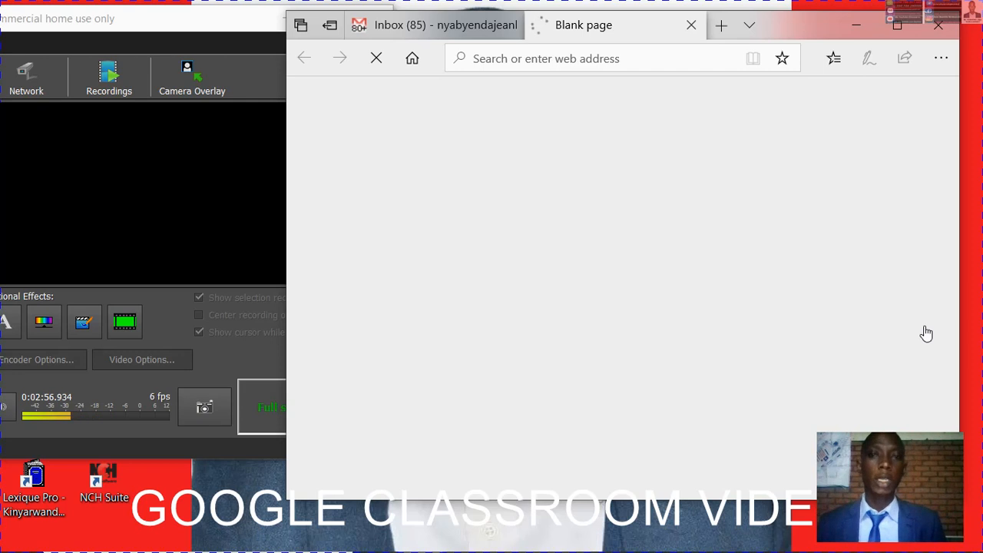
left_click(507, 66)
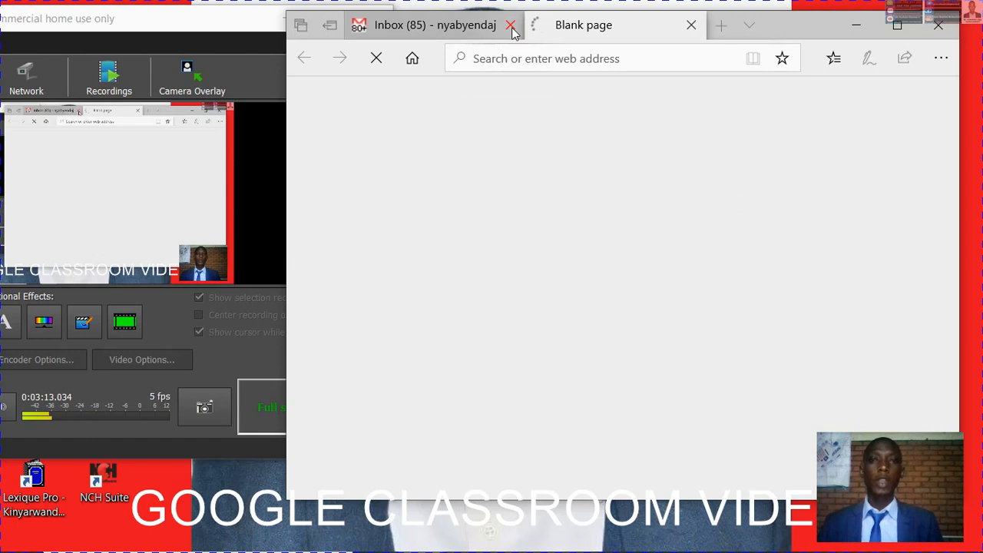
left_click(512, 29)
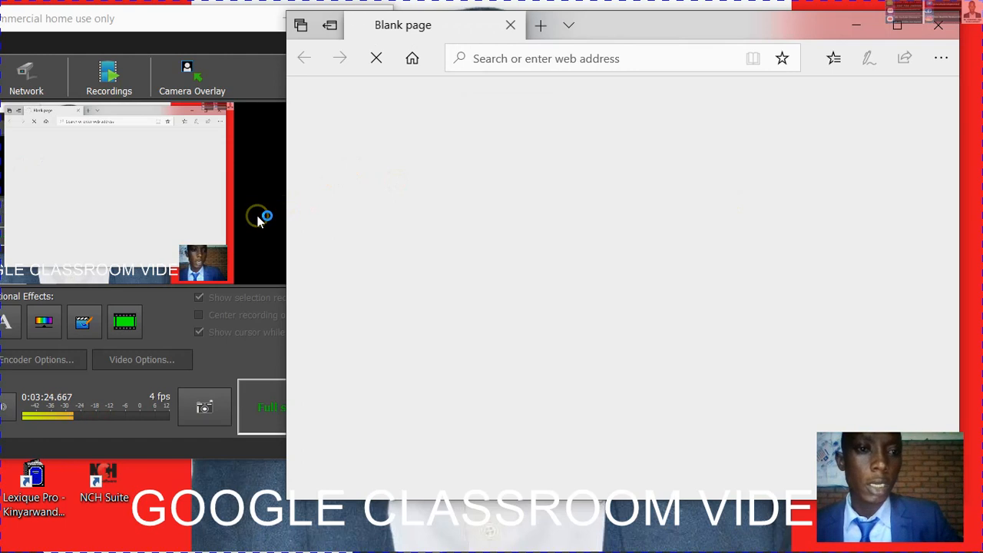
left_click(237, 227)
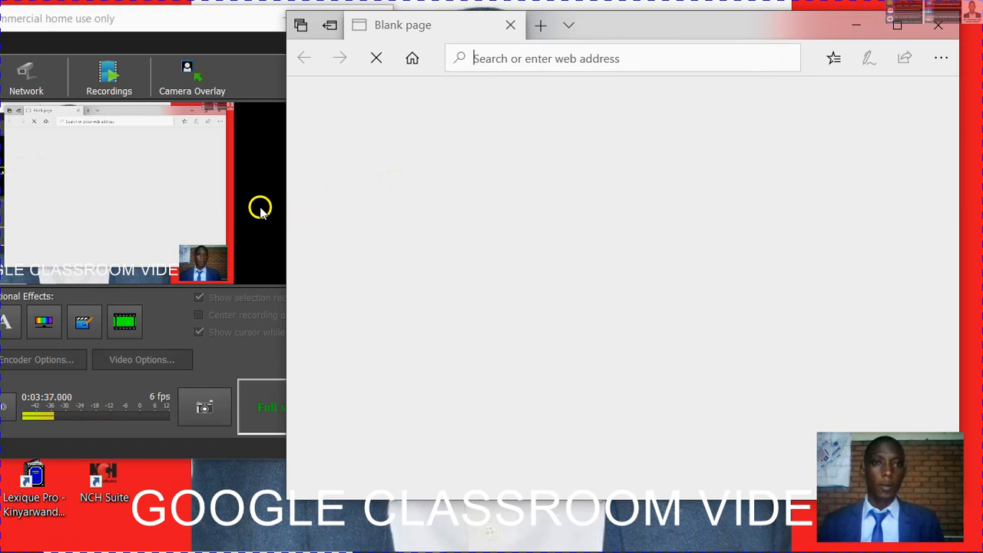
left_click(259, 210)
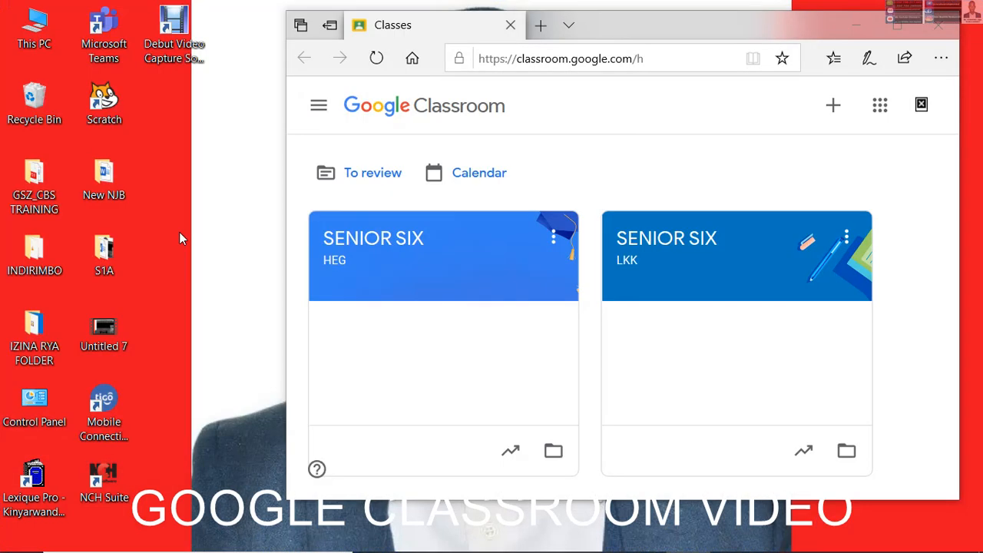
mouse_move(516, 546)
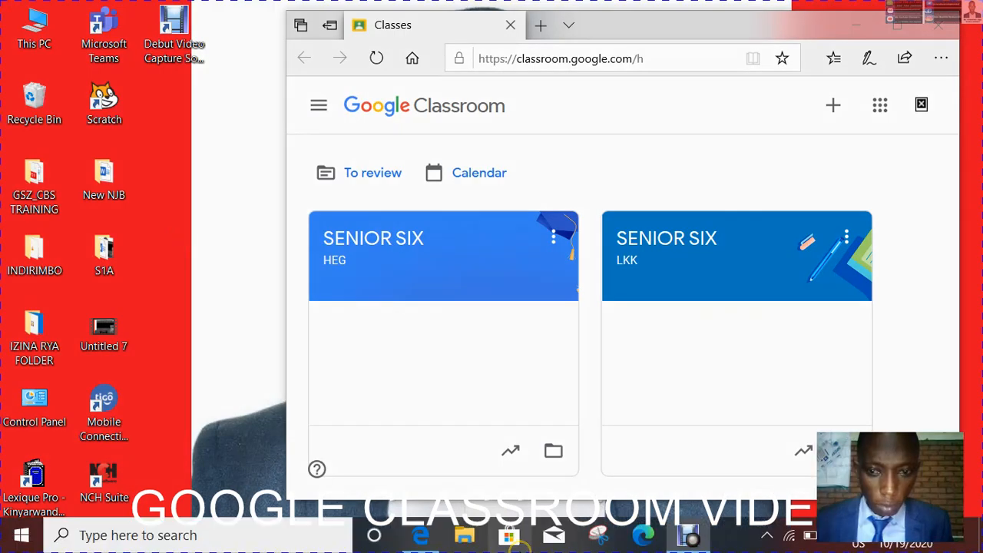
left_click(676, 542)
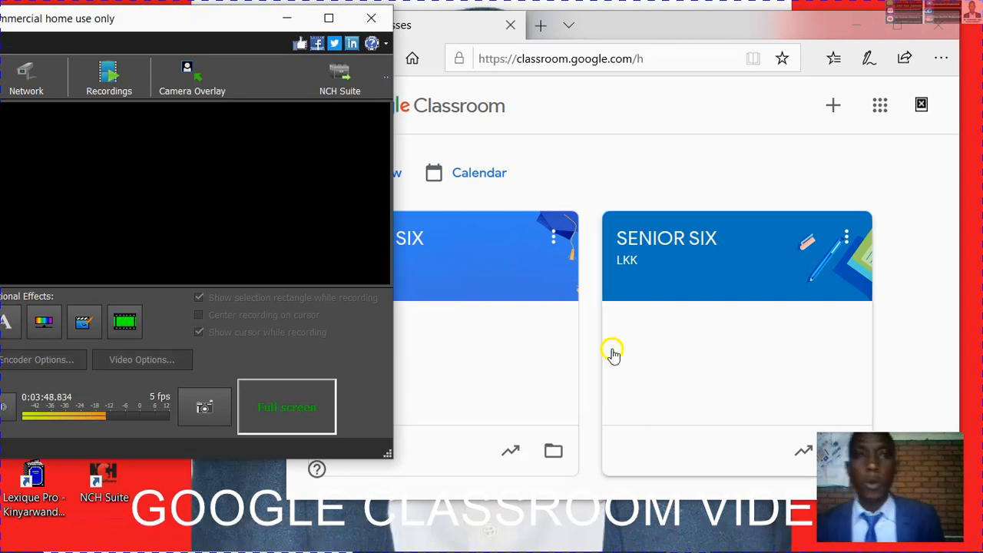
left_click(625, 117)
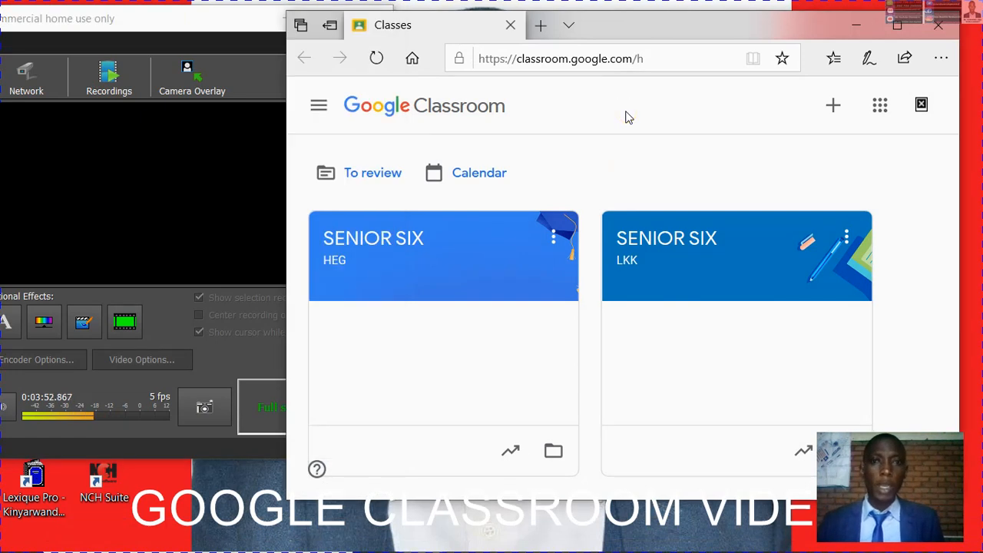
left_click(626, 117)
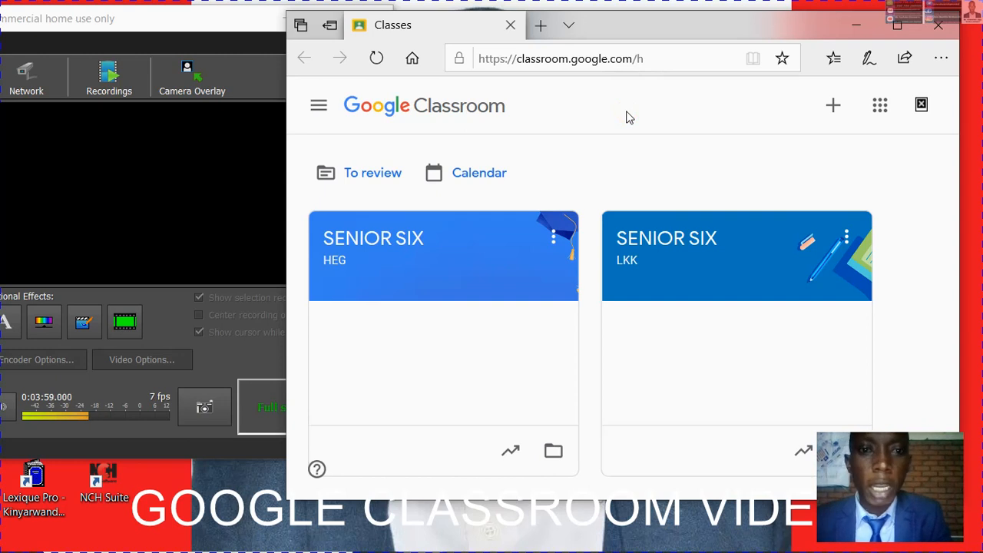
left_click(627, 112)
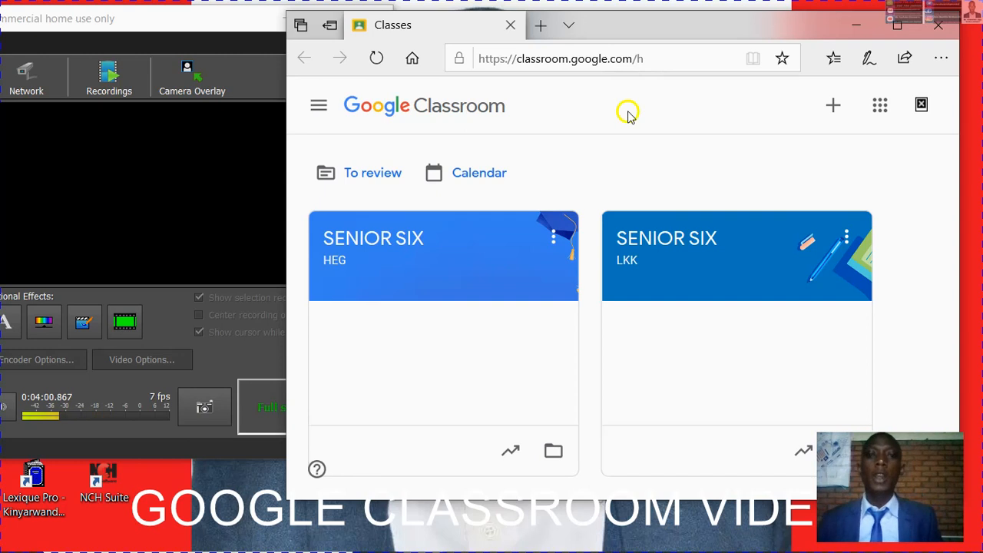
left_click(660, 26)
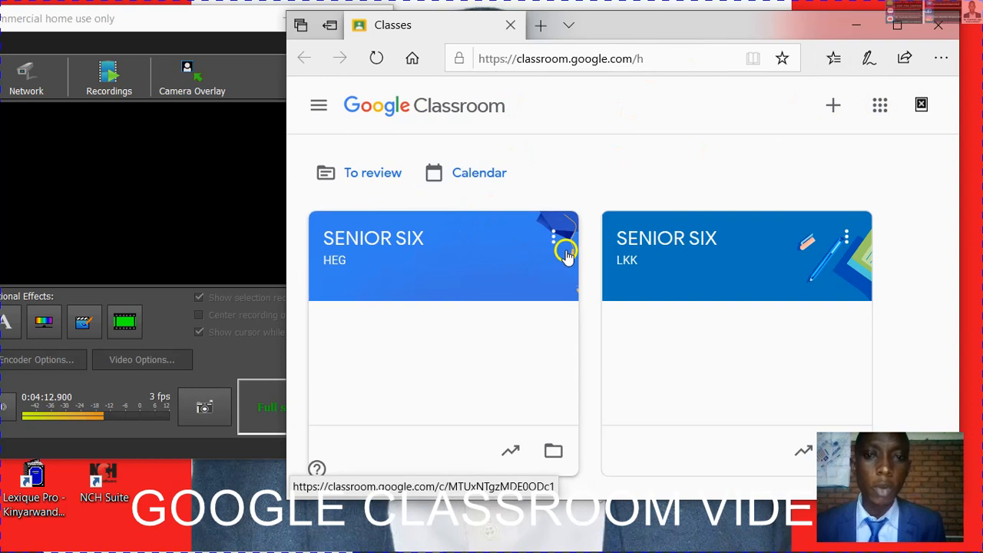
left_click(347, 278)
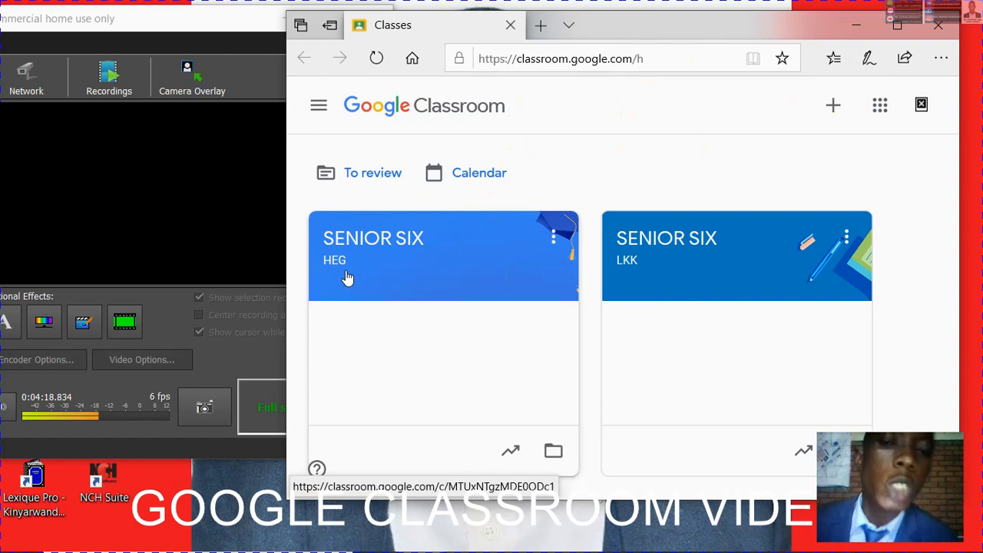
left_click(351, 263)
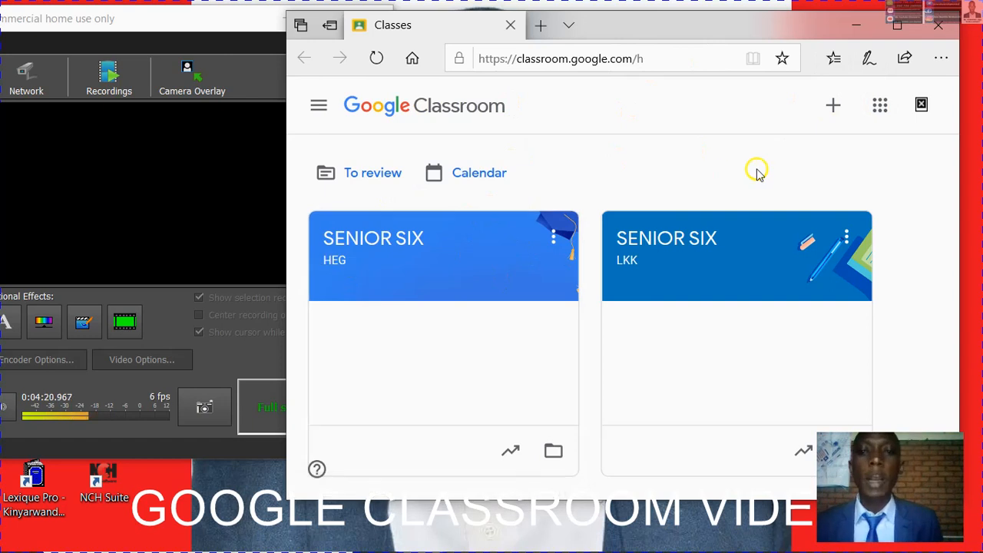
- Start creating a class, acknowledge the notice about using Classroom at a school with students, and continue to the class details
left_click(834, 106)
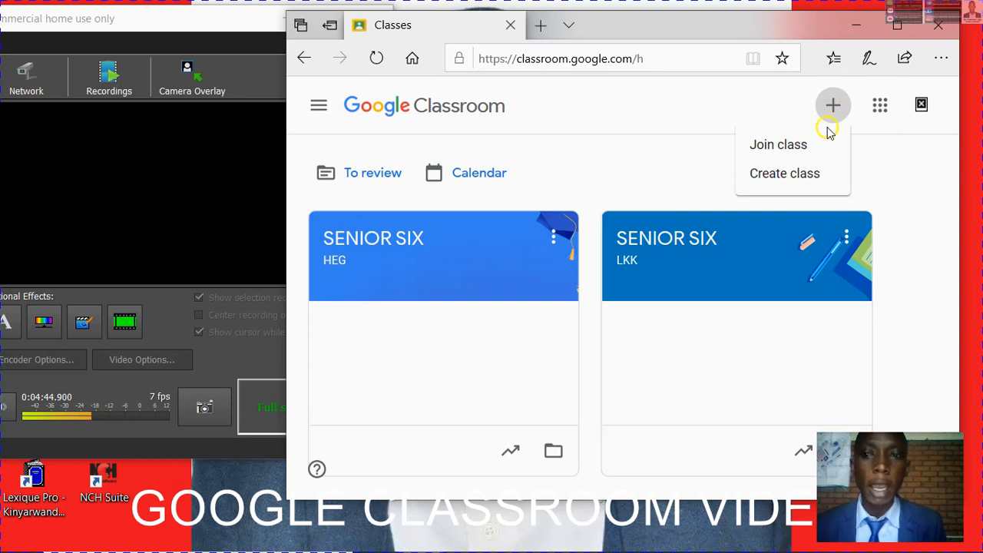
left_click(797, 174)
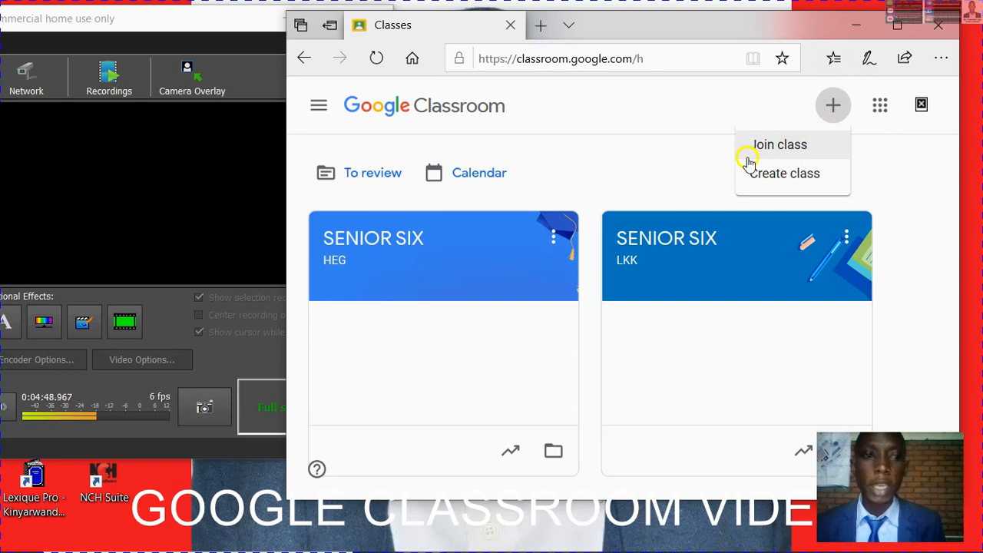
left_click(812, 159)
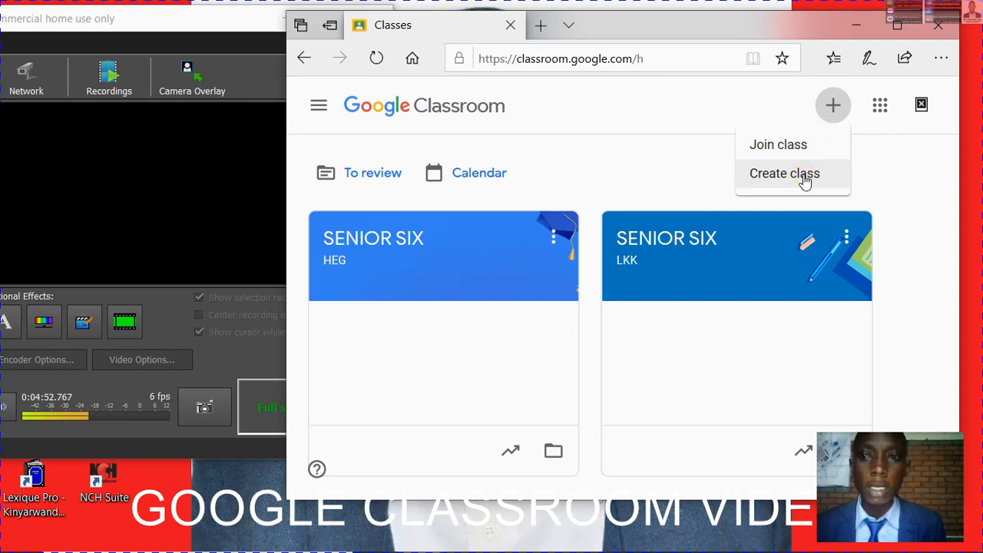
left_click(803, 176)
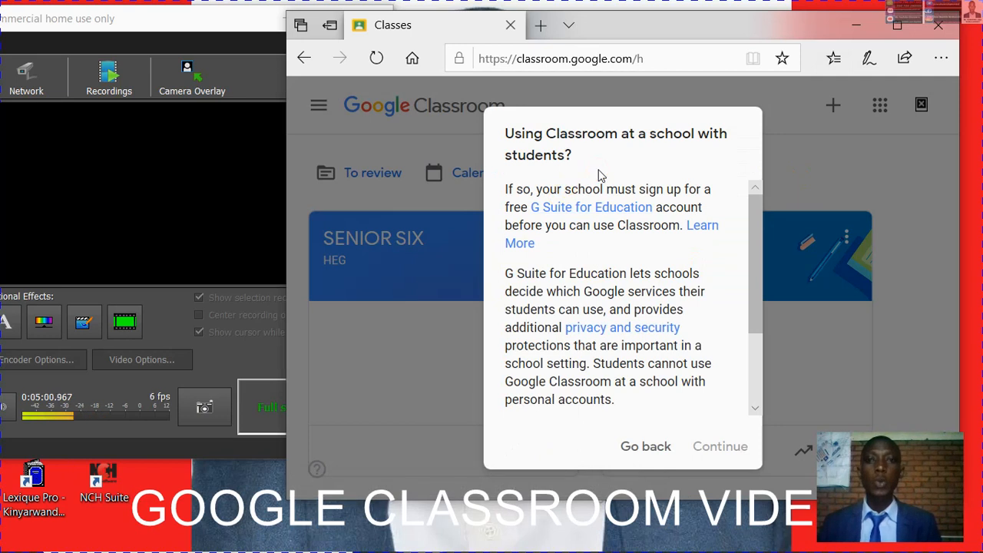
scroll(597, 191, "down", 3)
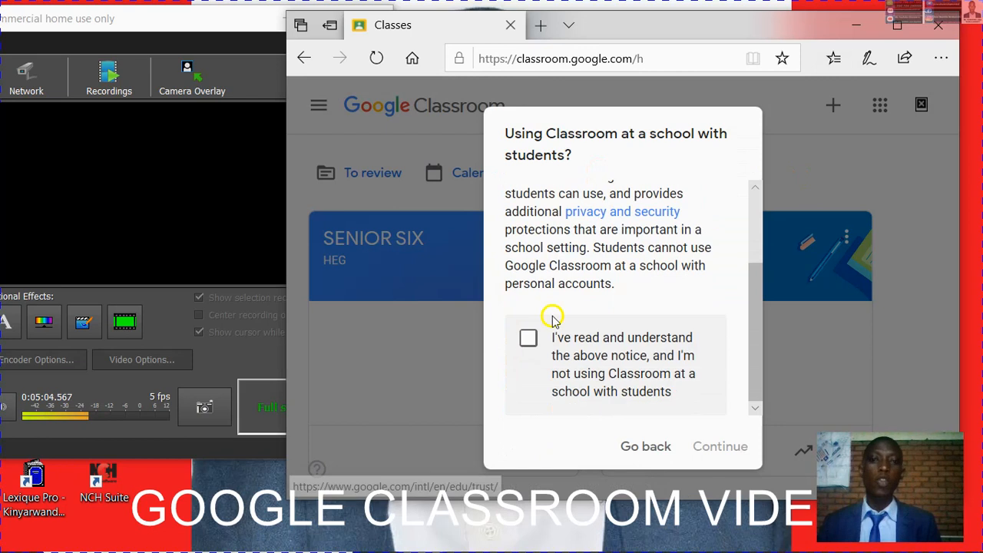
left_click(529, 339)
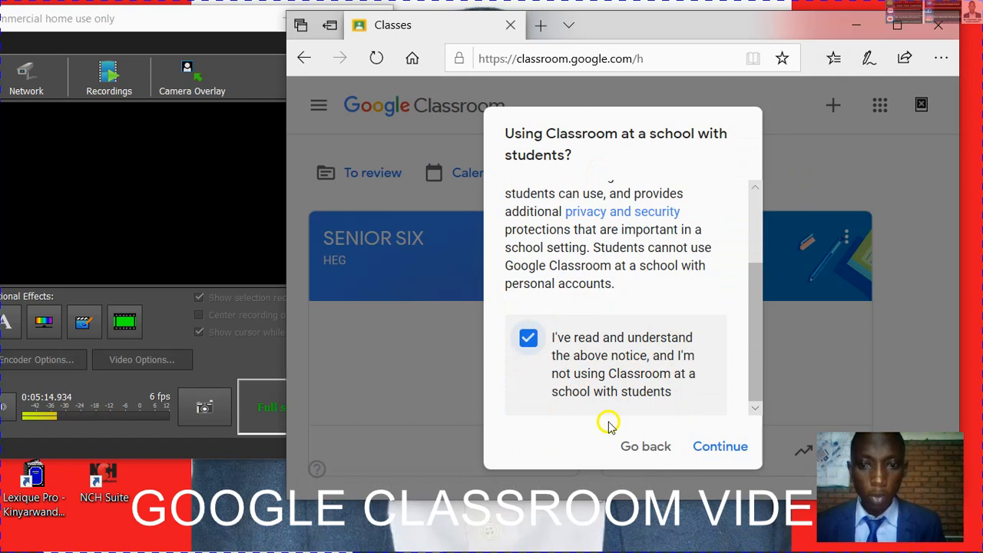
left_click(723, 453)
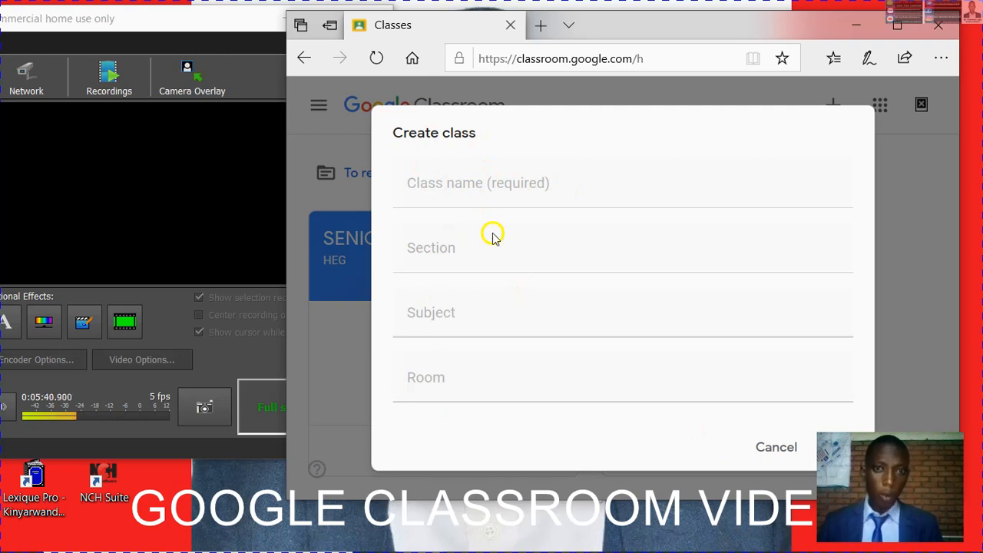
- Enter SENIOR FOUR as the name of the class being created
left_click(487, 186)
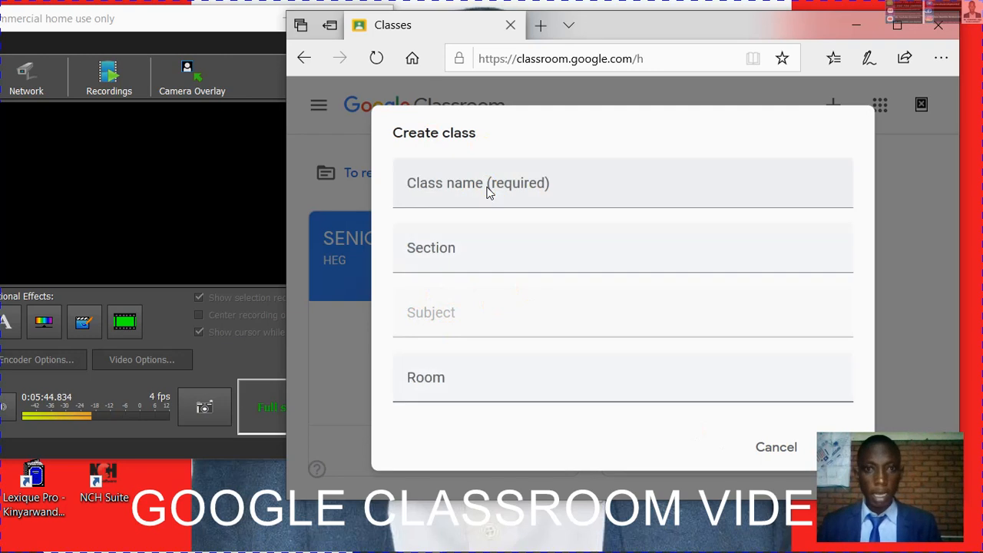
left_click(487, 186)
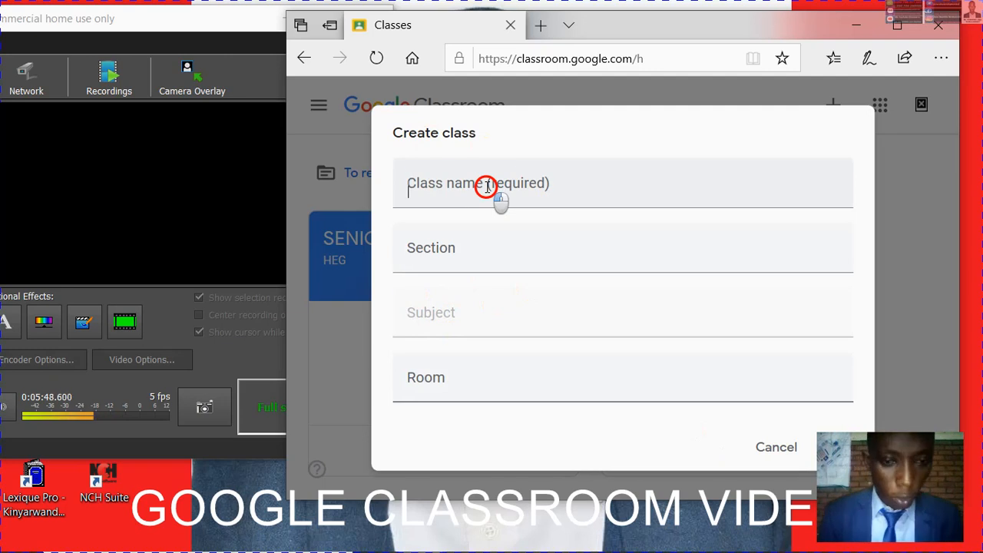
left_click(486, 185)
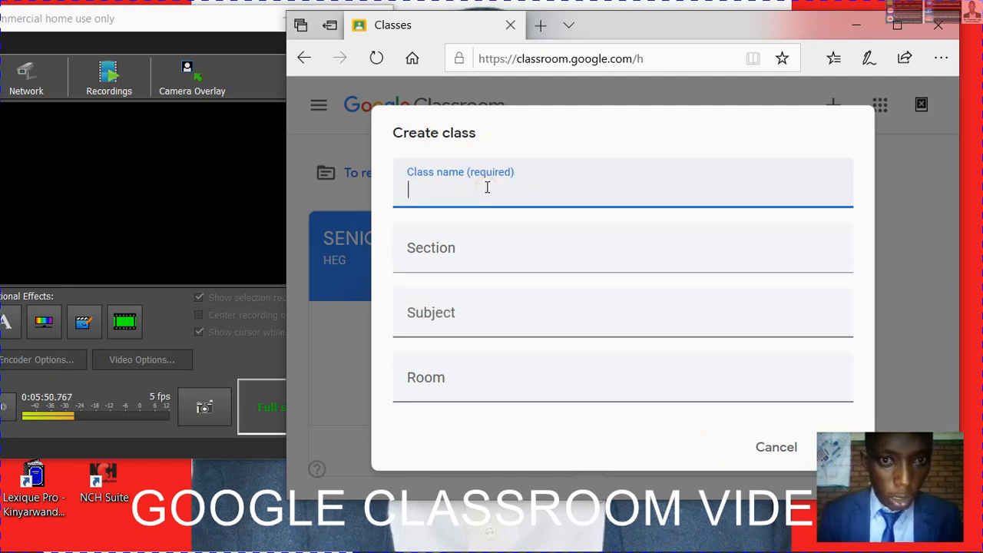
type("S")
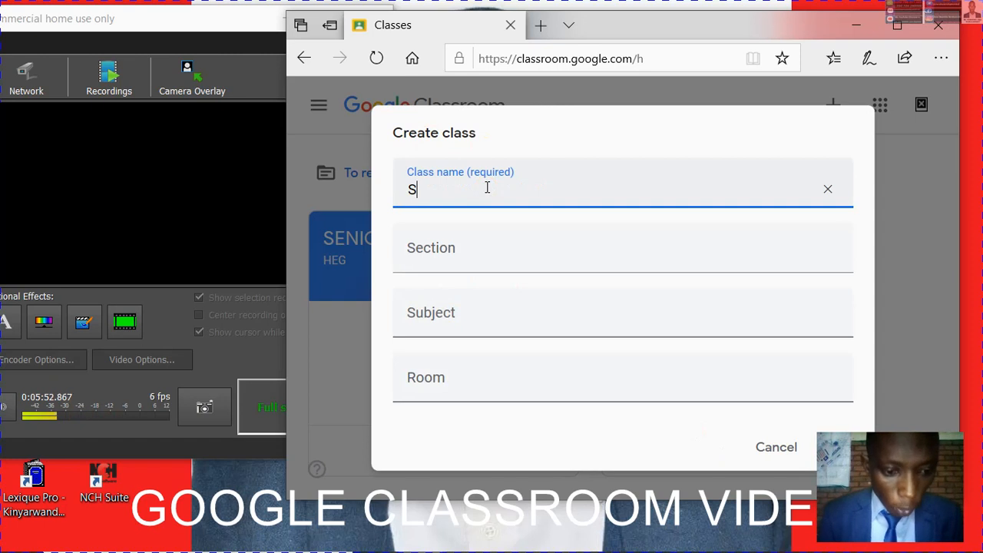
type("4LKK")
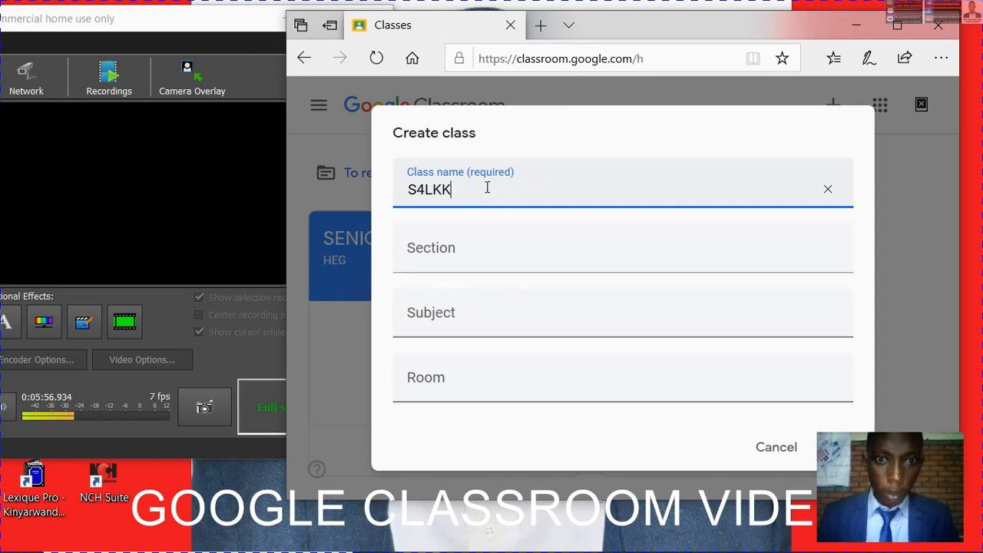
key("BackSpace")
key("BackSpace")
key("BackSpace")
key("BackSpace")
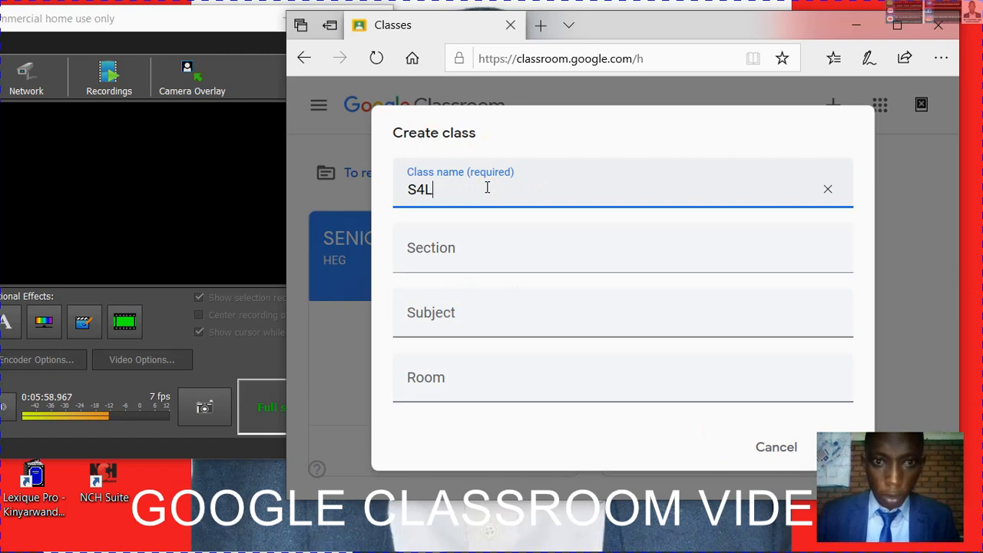
type("E")
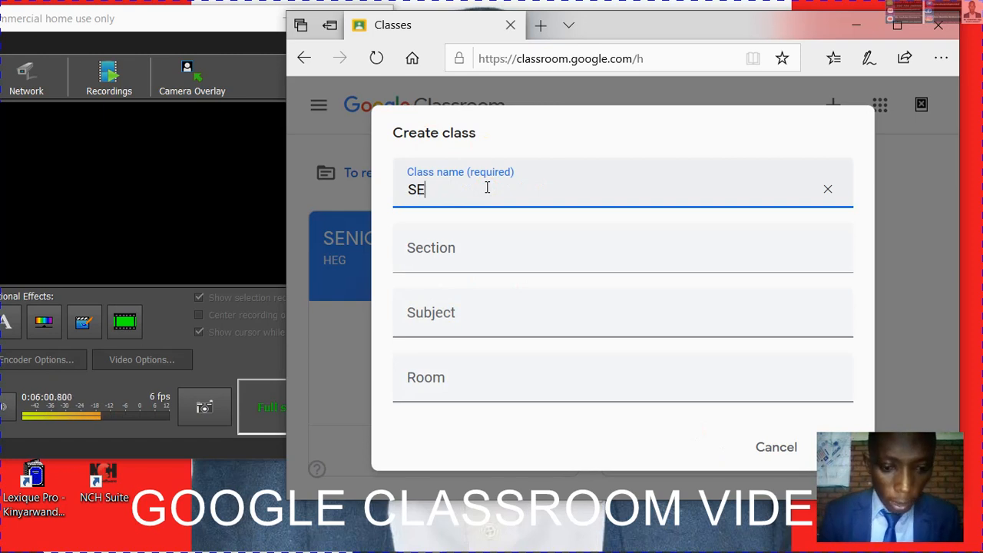
type("NI")
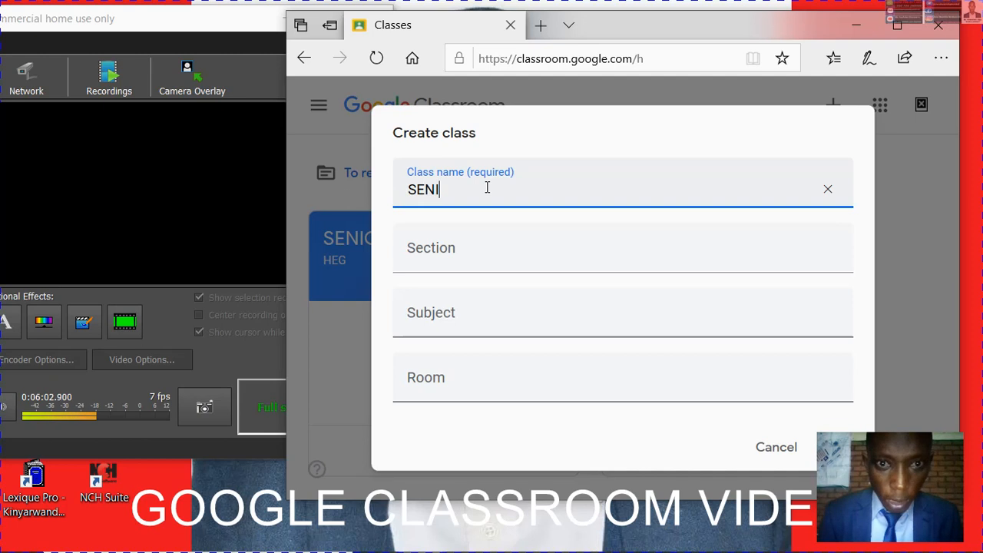
type("OR")
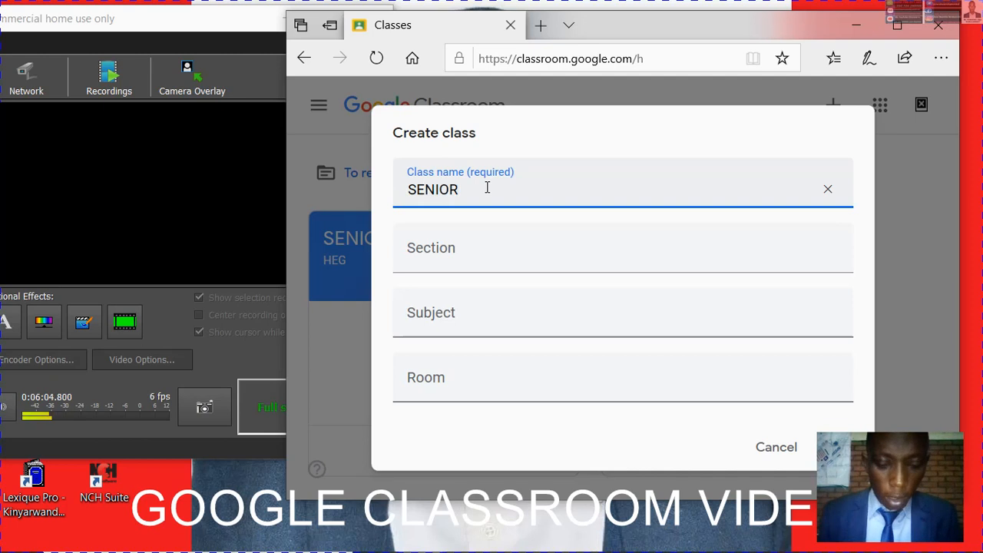
type(" FOUR")
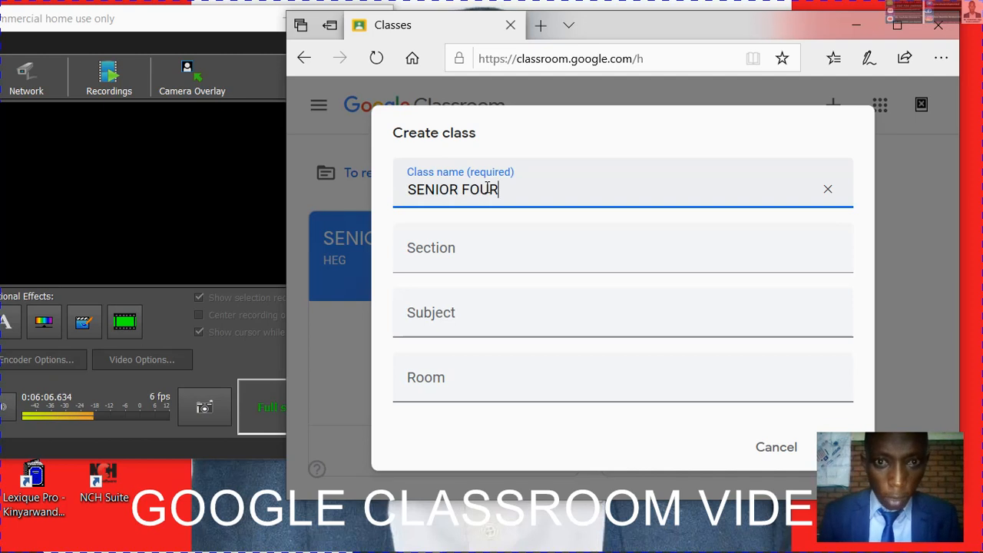
- Enter LKK as the class section and KINYARWANDA as its subject
left_click(480, 257)
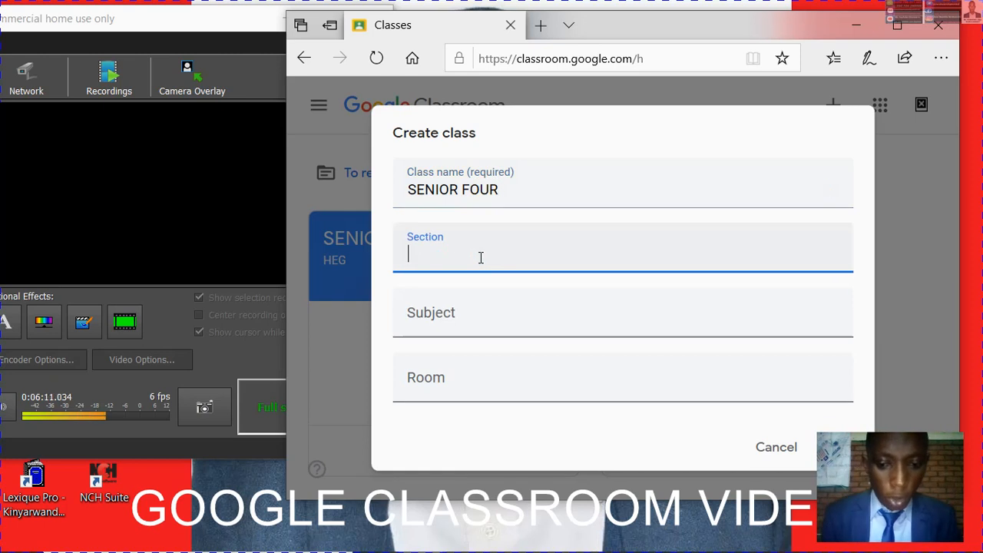
type("LKK")
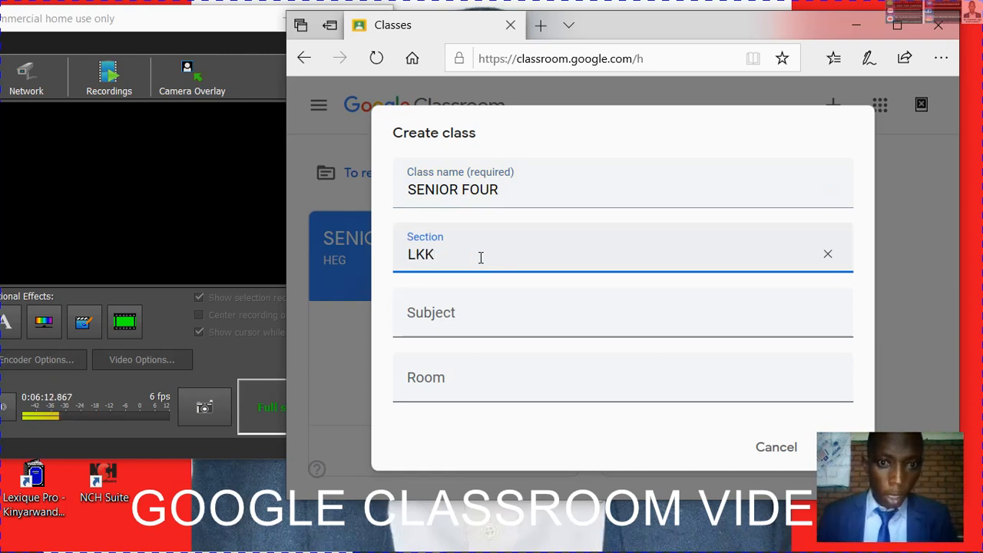
left_click(445, 313)
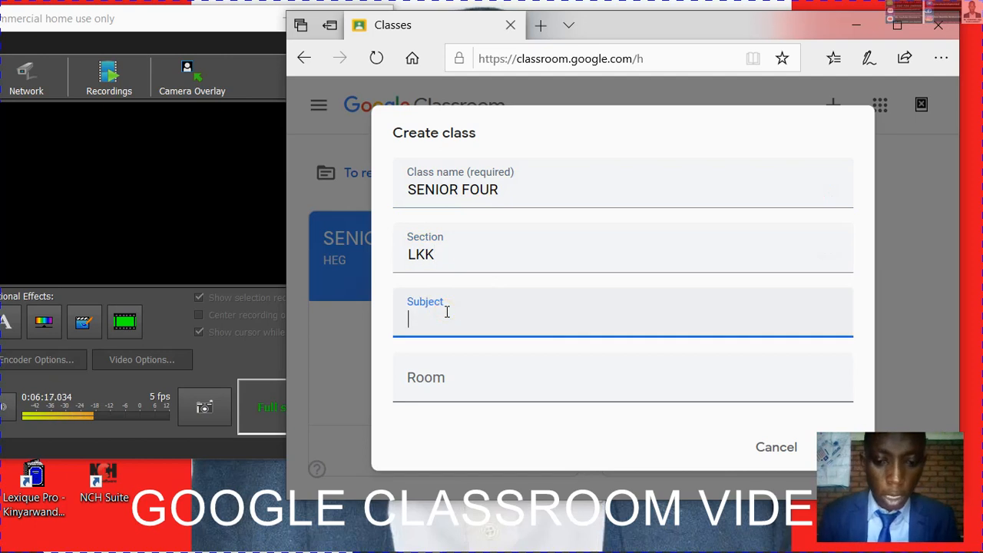
type("KINYA")
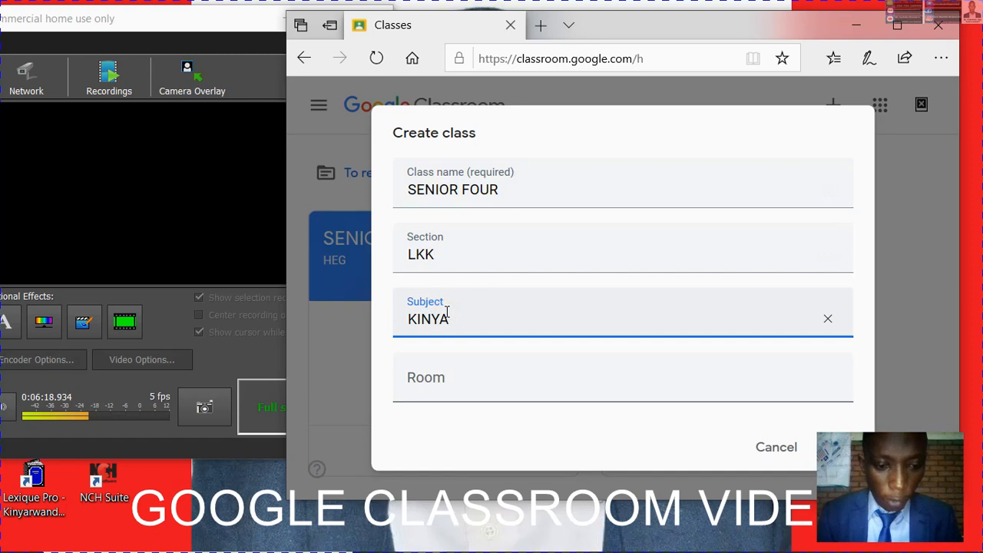
type("RW")
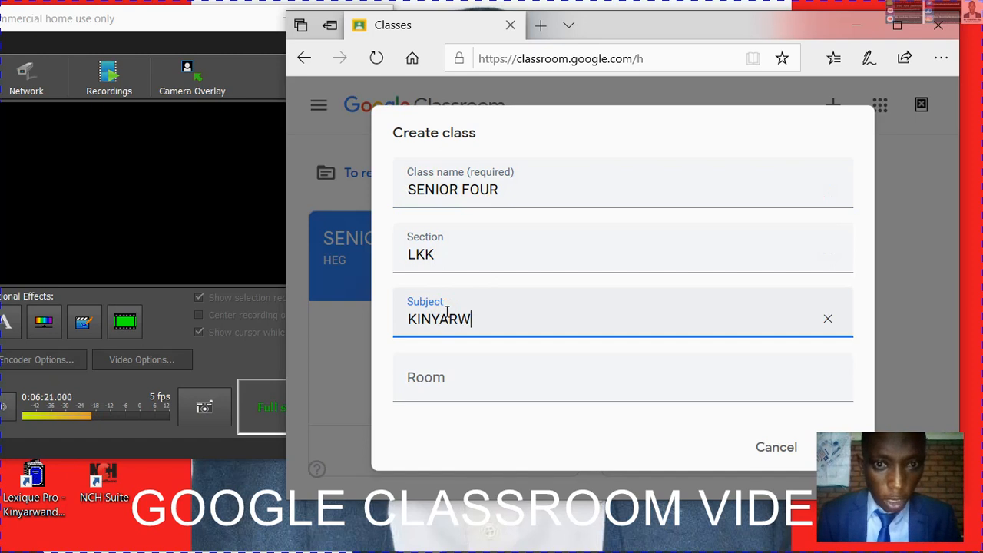
type("A")
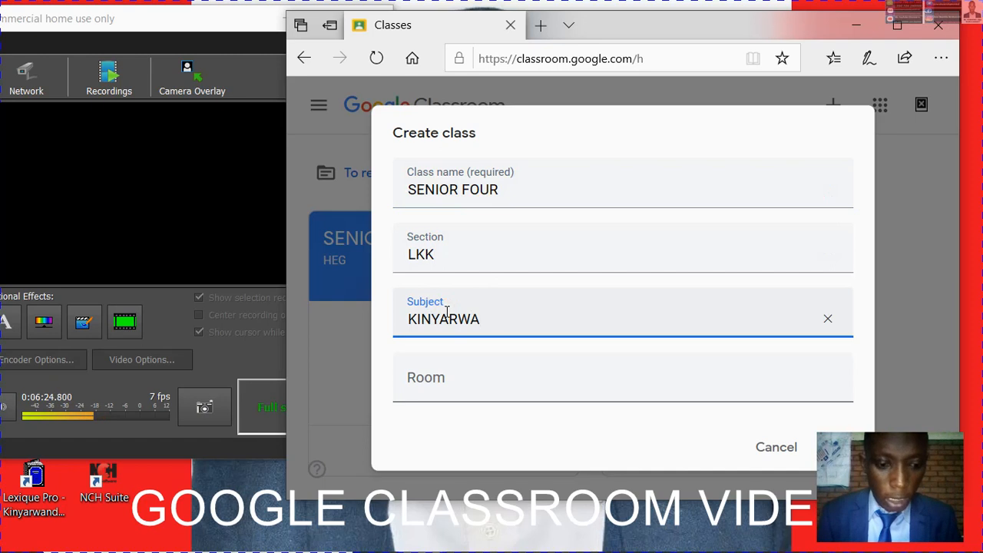
type("NDA")
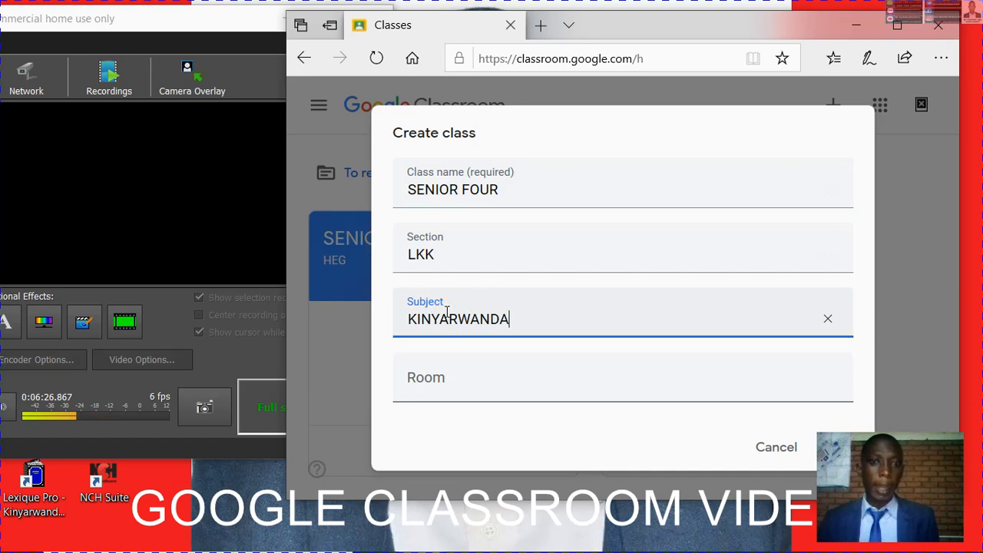
- Set the room to 3 and create the class
left_click(452, 391)
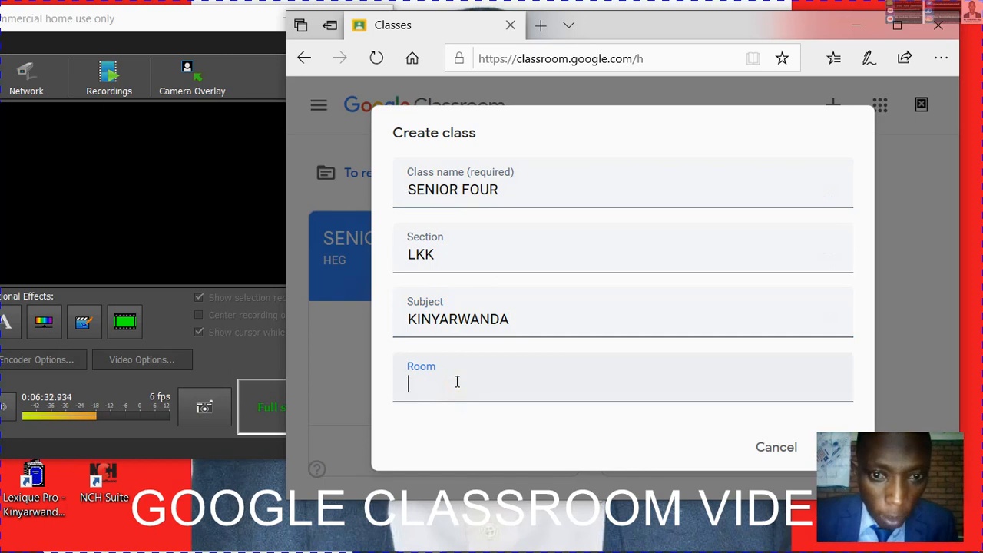
type("3")
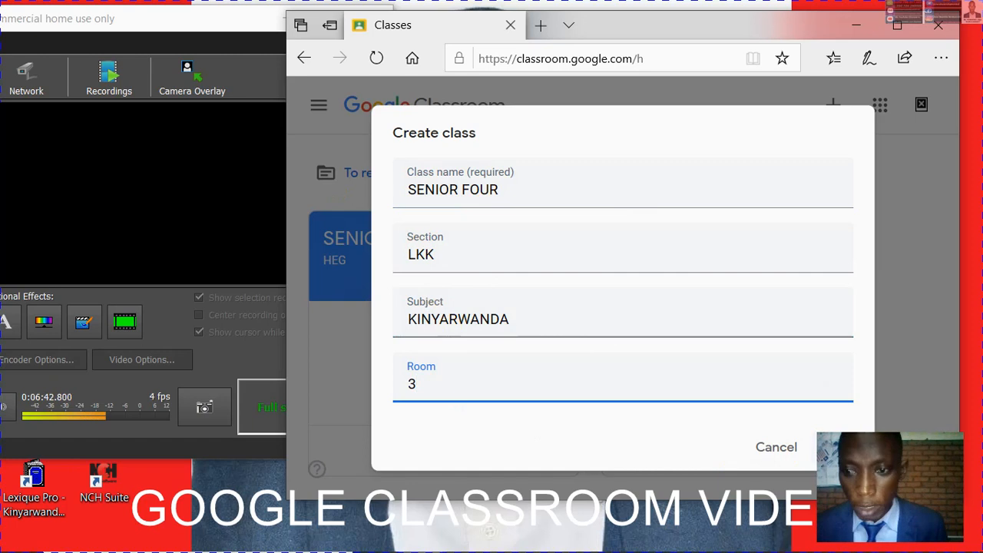
left_click(823, 447)
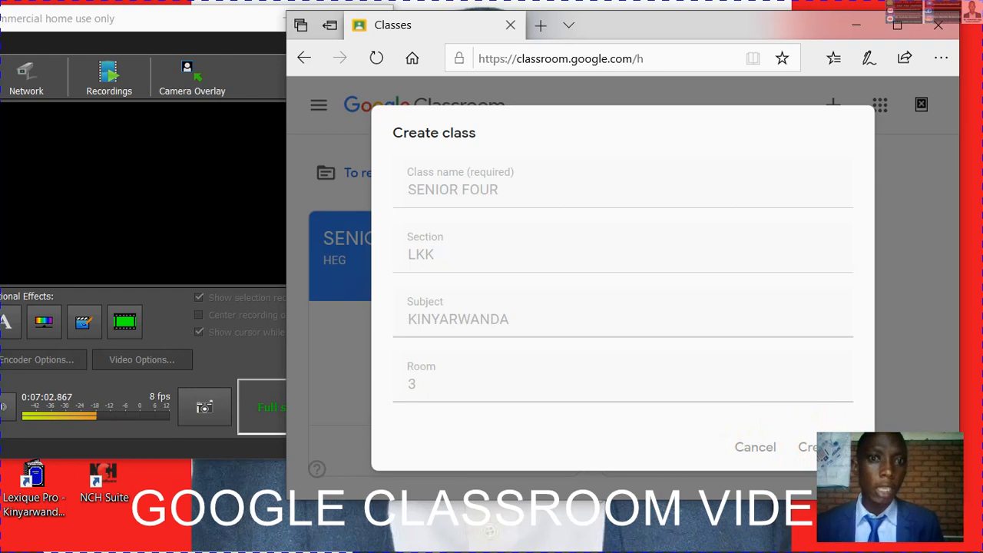
left_click(151, 29)
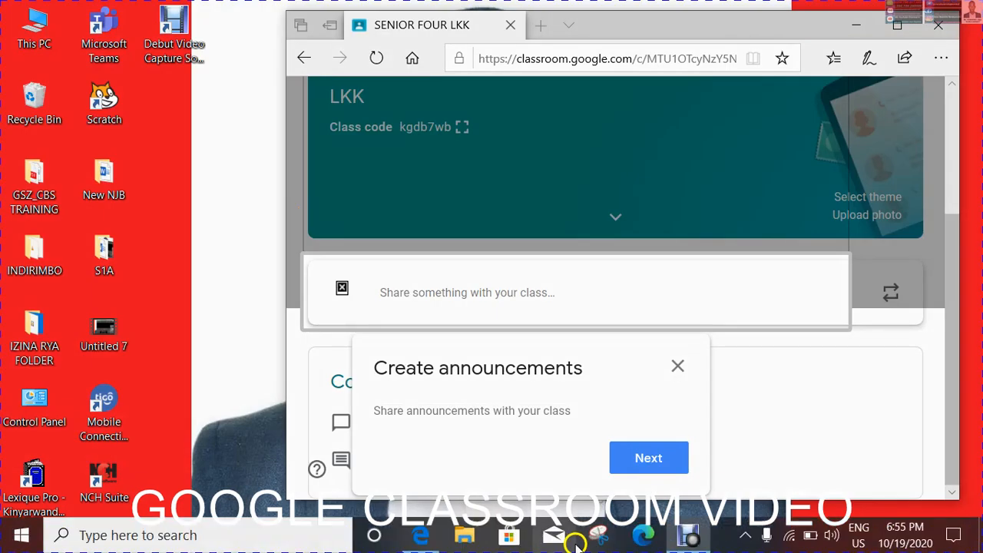
left_click(691, 539)
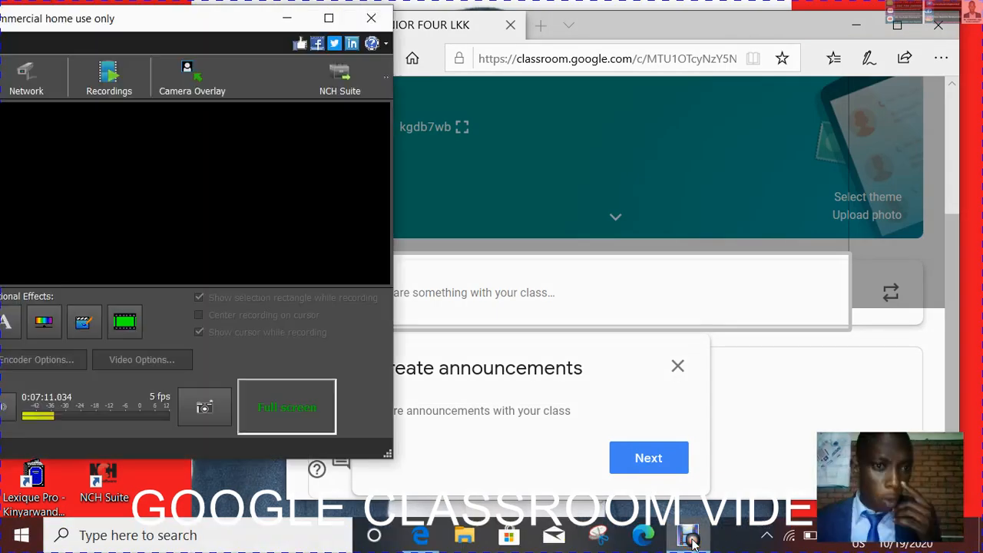
left_click(642, 123)
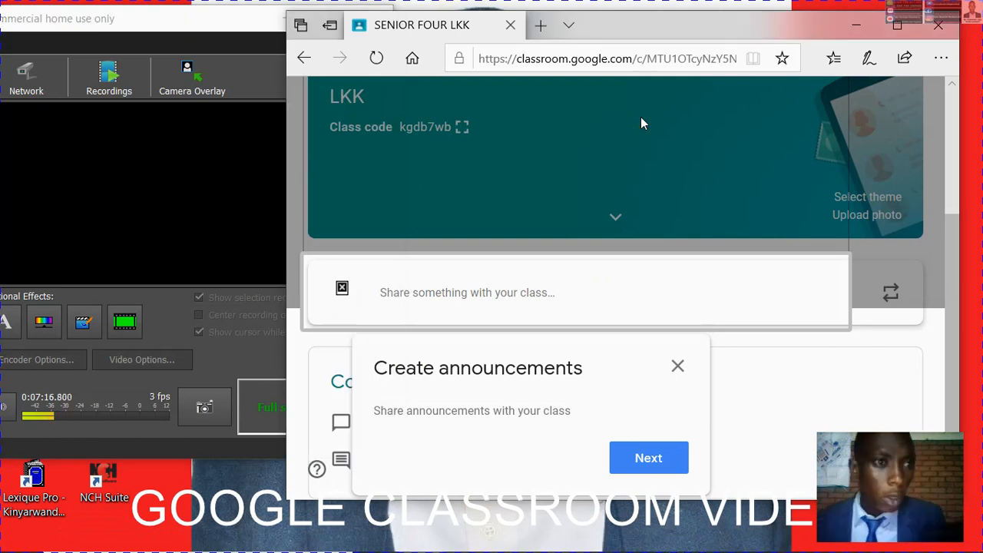
left_click(641, 117)
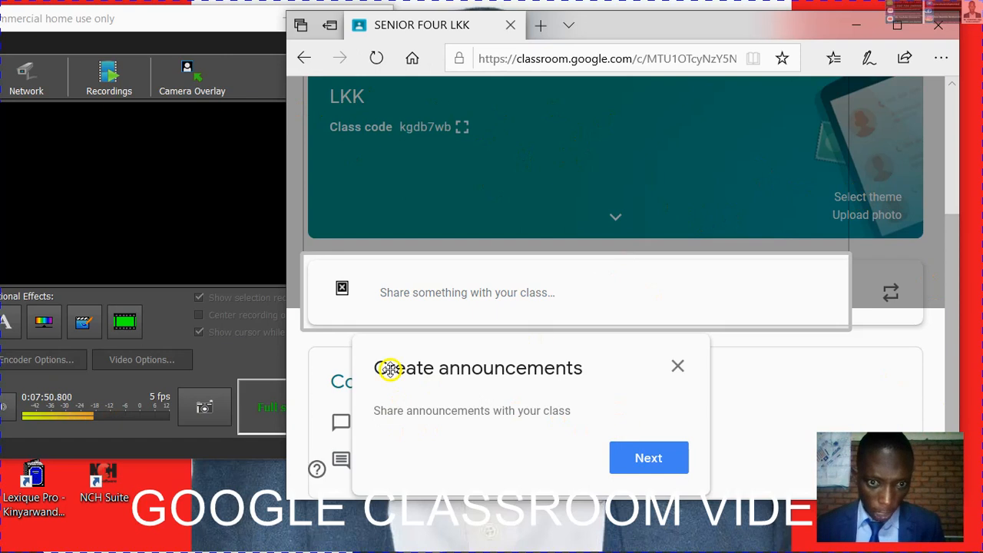
- Advance the introductory tour past the Create announcements tip and dismiss the Reuse announcements tip
left_click(658, 458)
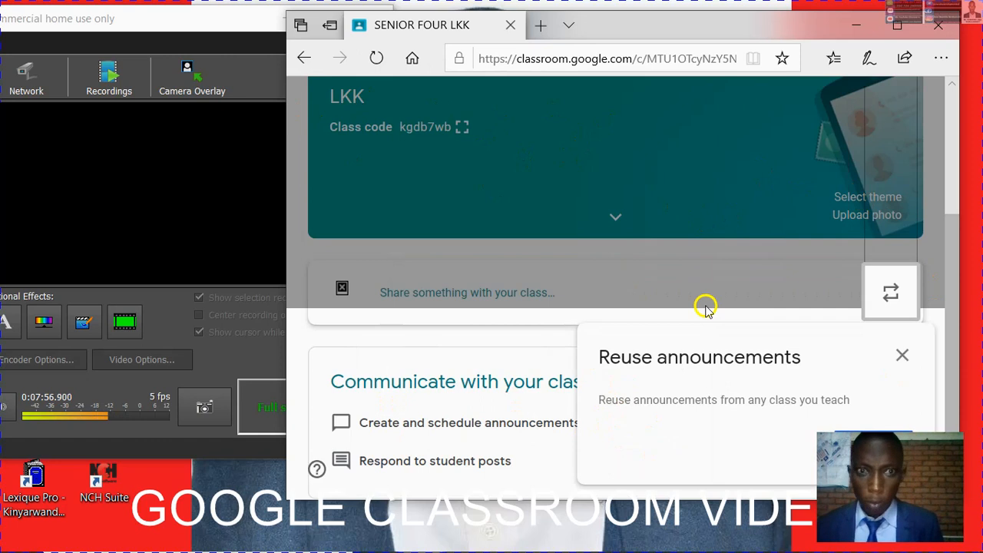
left_click(572, 223)
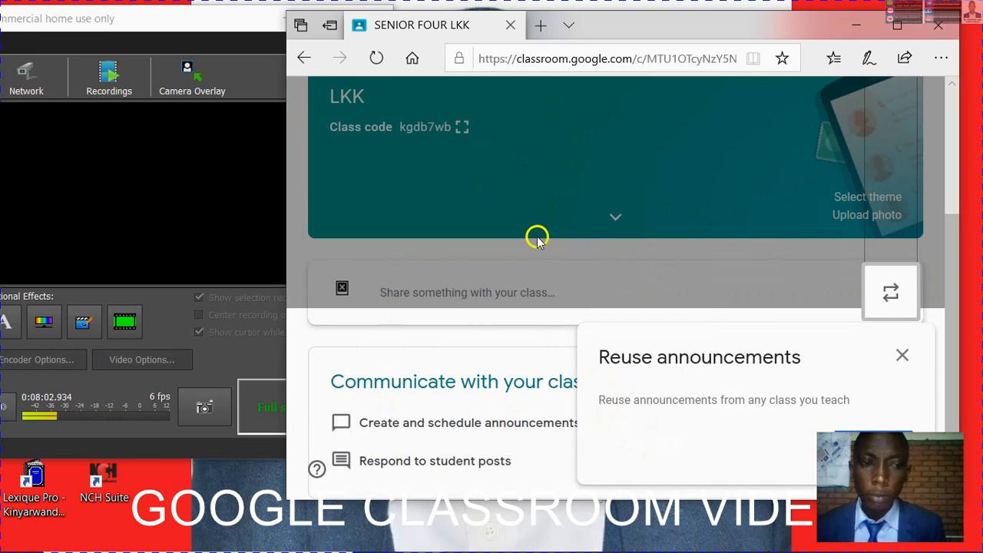
left_click(179, 229)
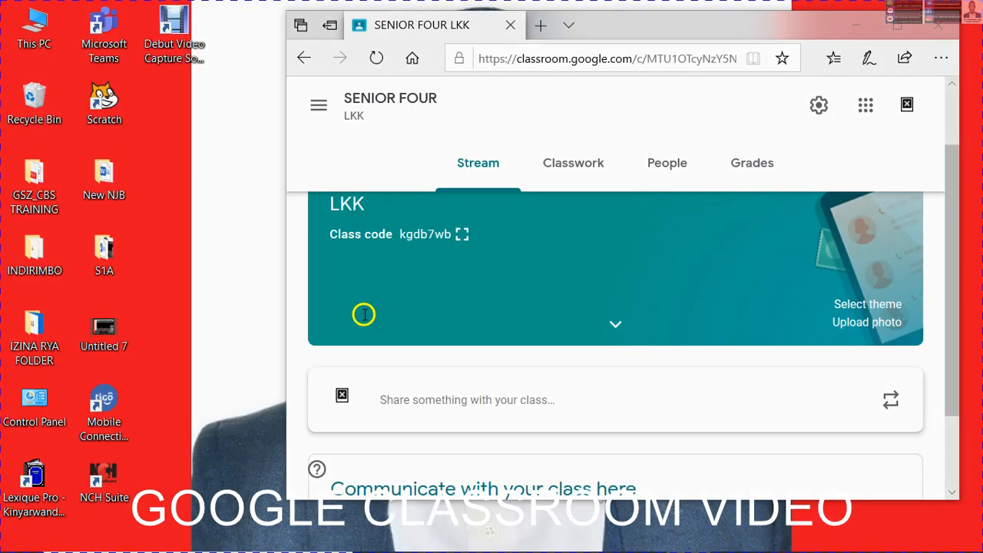
mouse_move(599, 537)
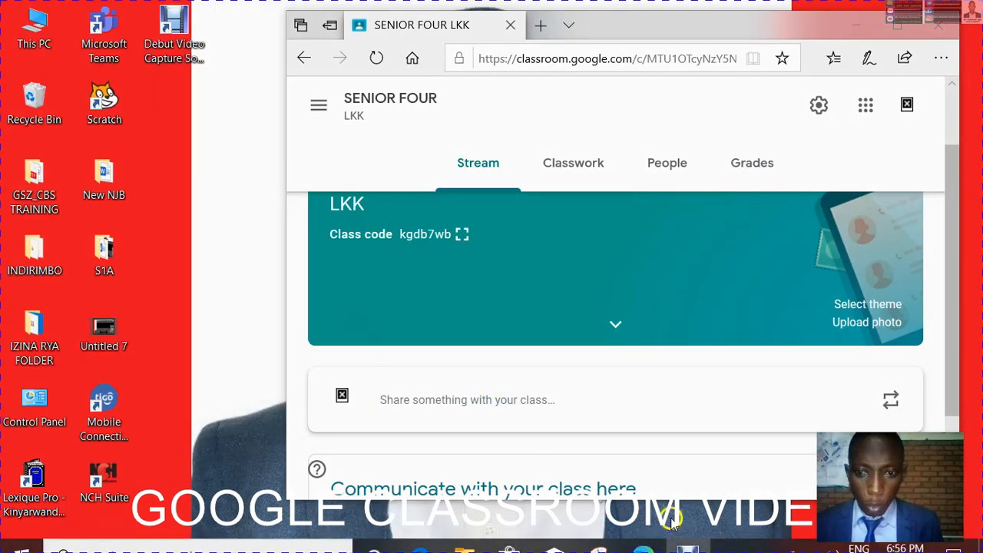
left_click(690, 542)
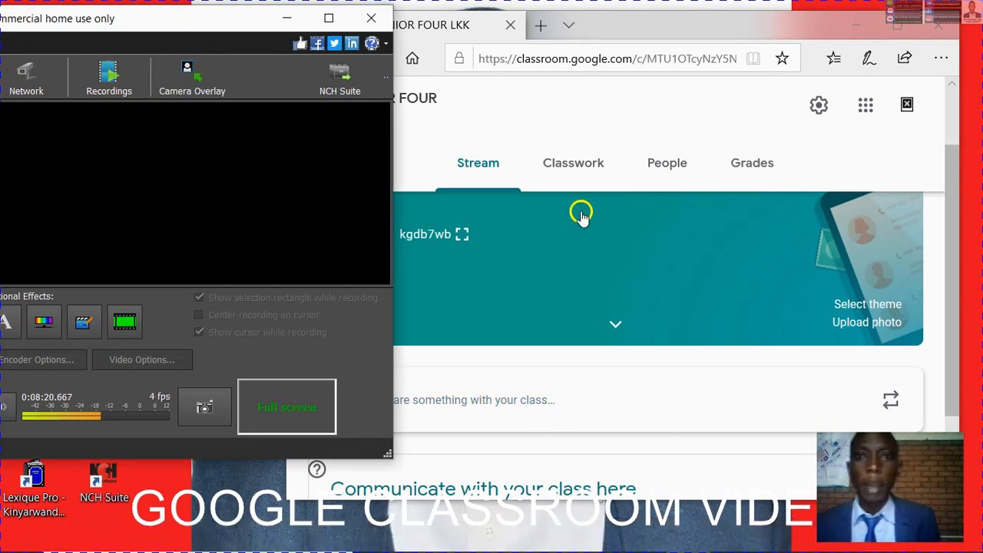
left_click(665, 34)
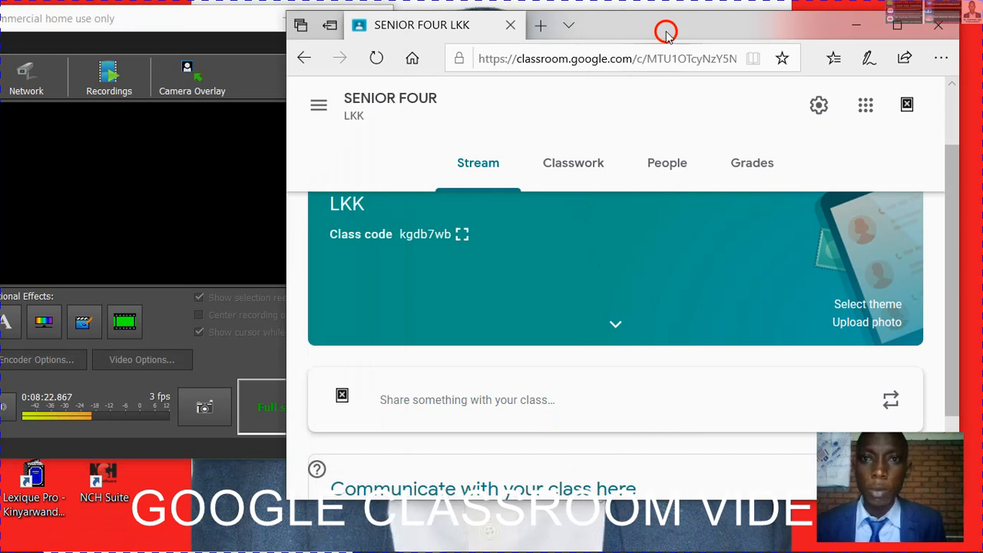
left_click_drag(665, 34, 706, 38)
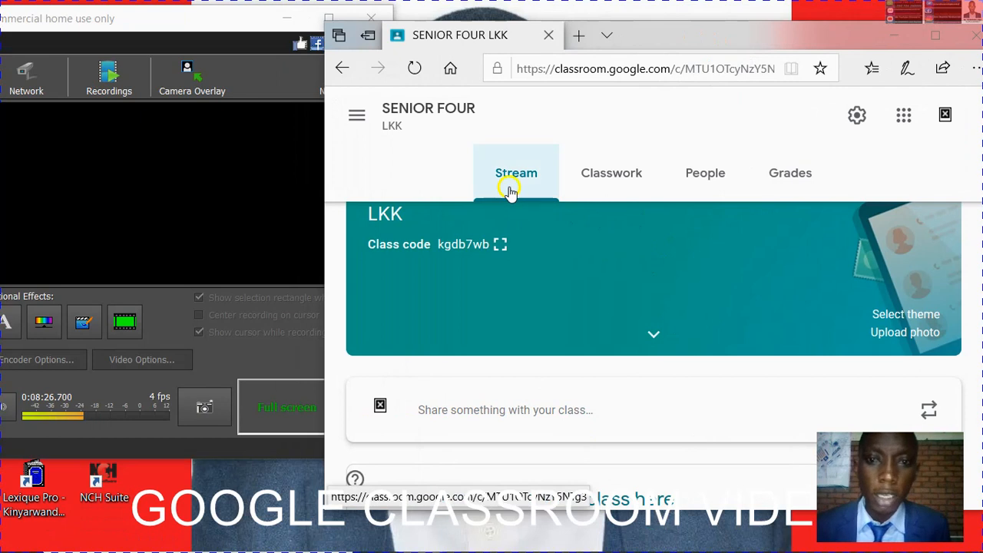
- Look through the new class's Stream, Classwork, People and Grades pages
left_click(629, 189)
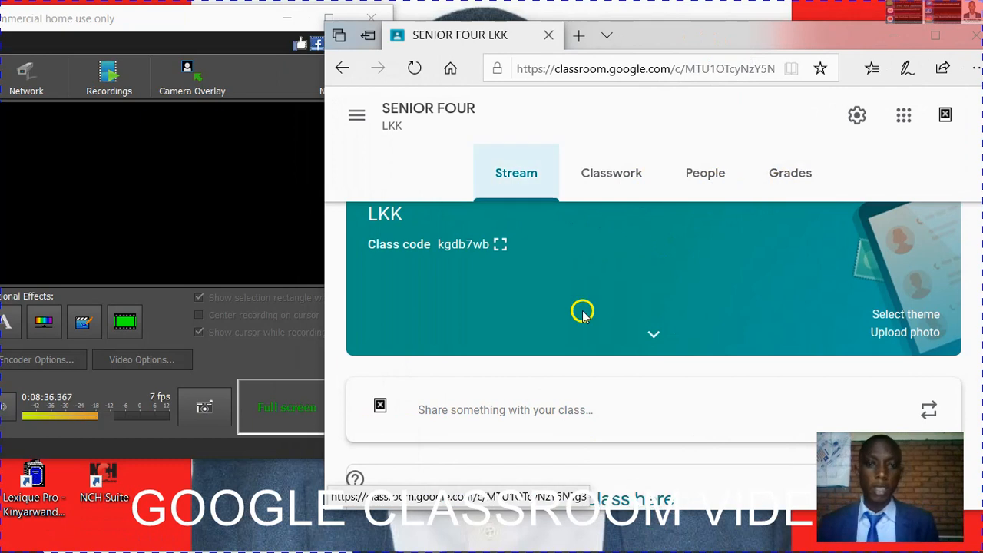
scroll(614, 349, "down", 2)
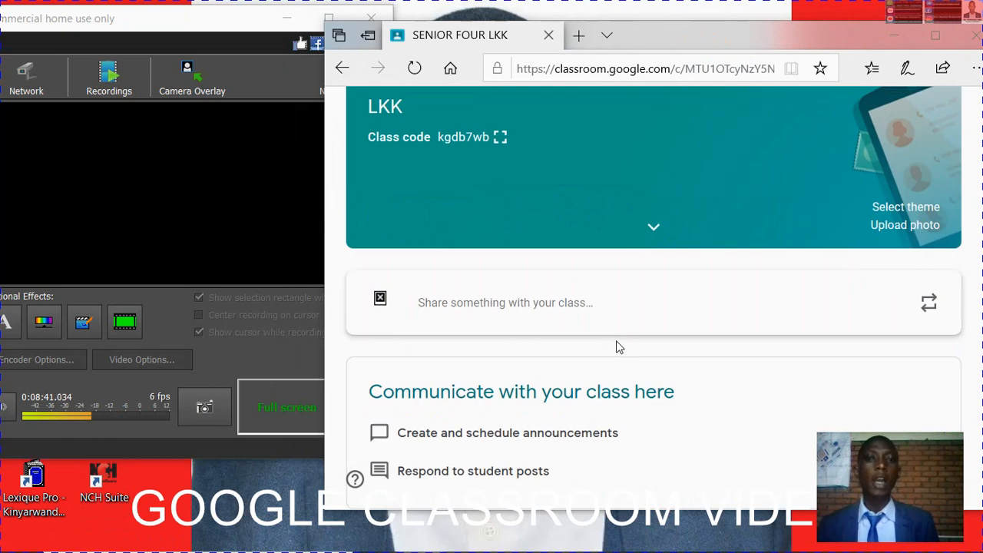
scroll(618, 347, "up", 2)
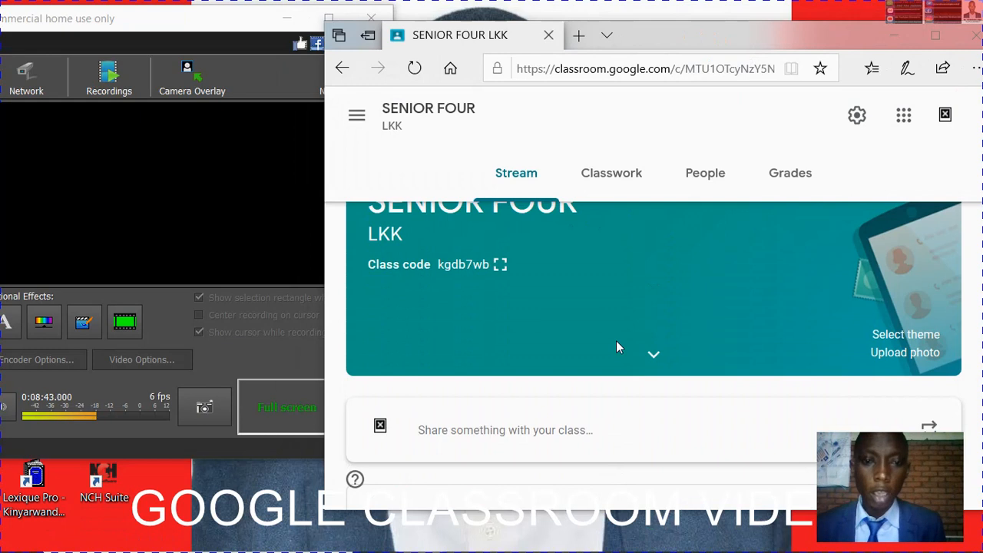
scroll(618, 347, "down", 2)
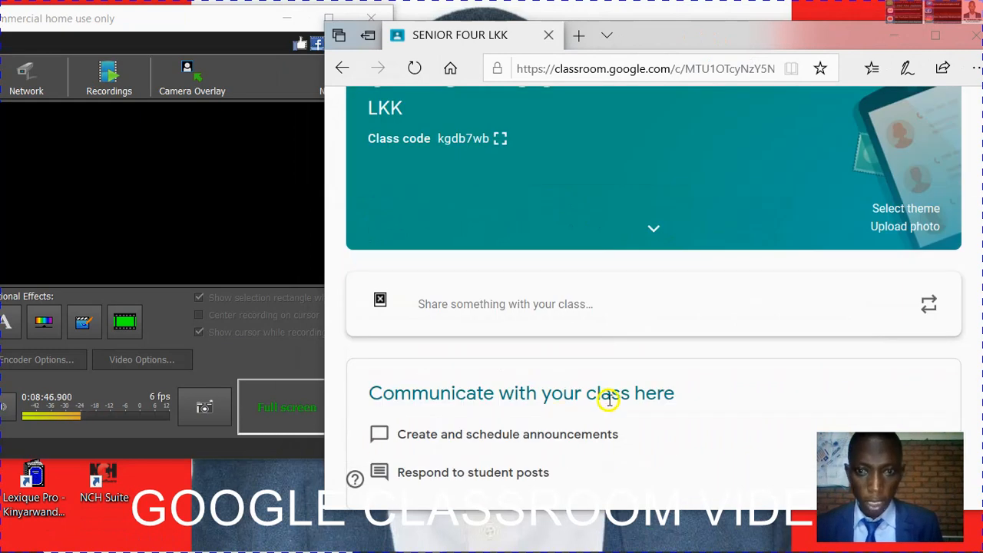
scroll(546, 160, "up", 2)
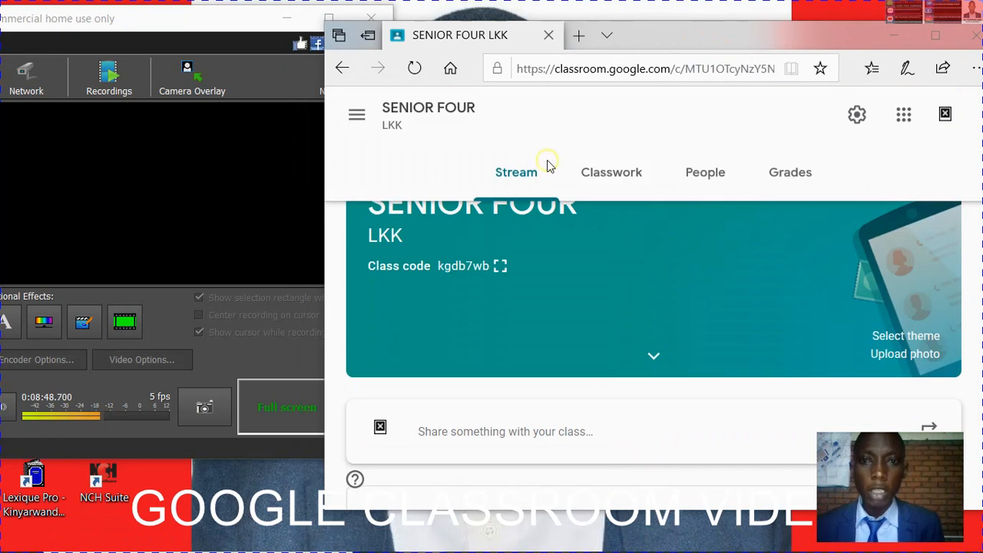
left_click(610, 174)
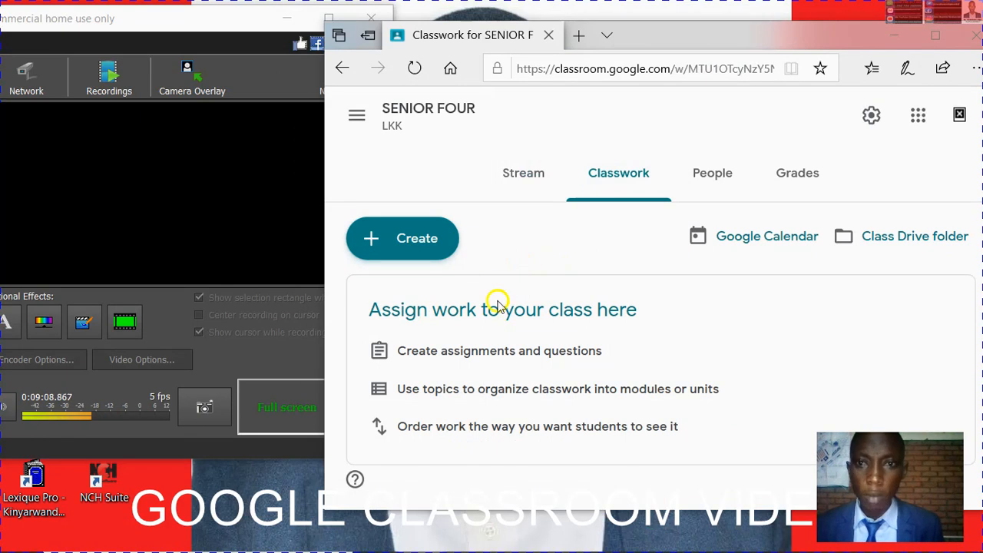
left_click(720, 175)
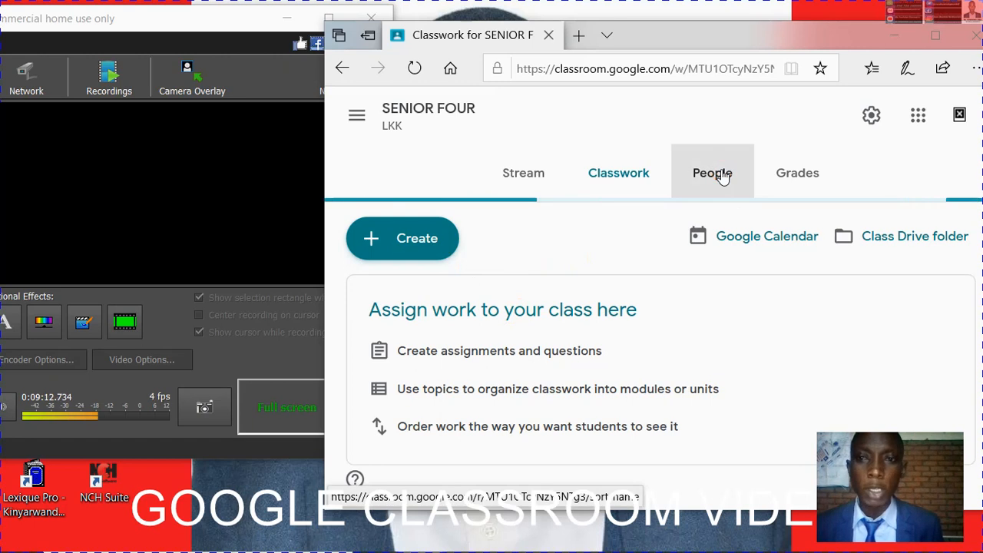
left_click(721, 176)
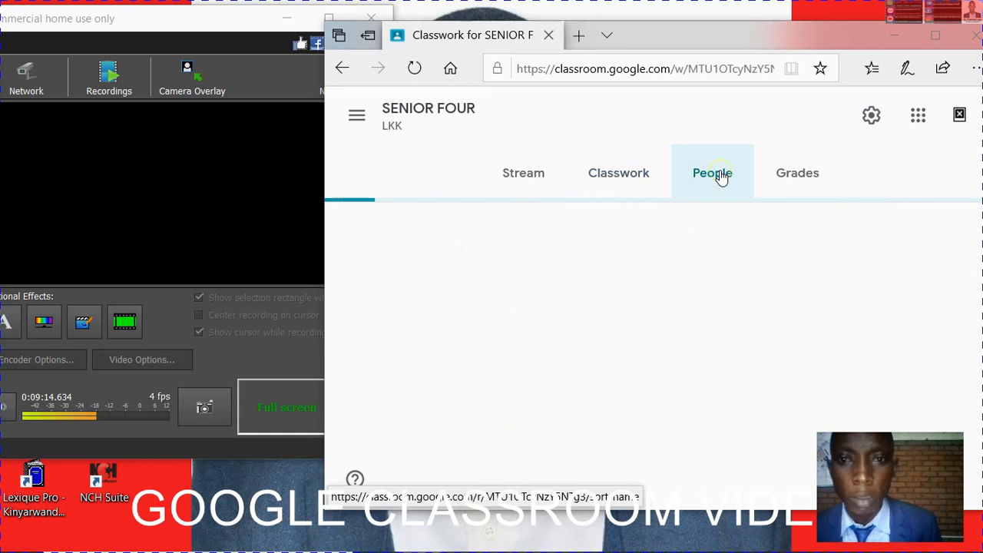
left_click(721, 175)
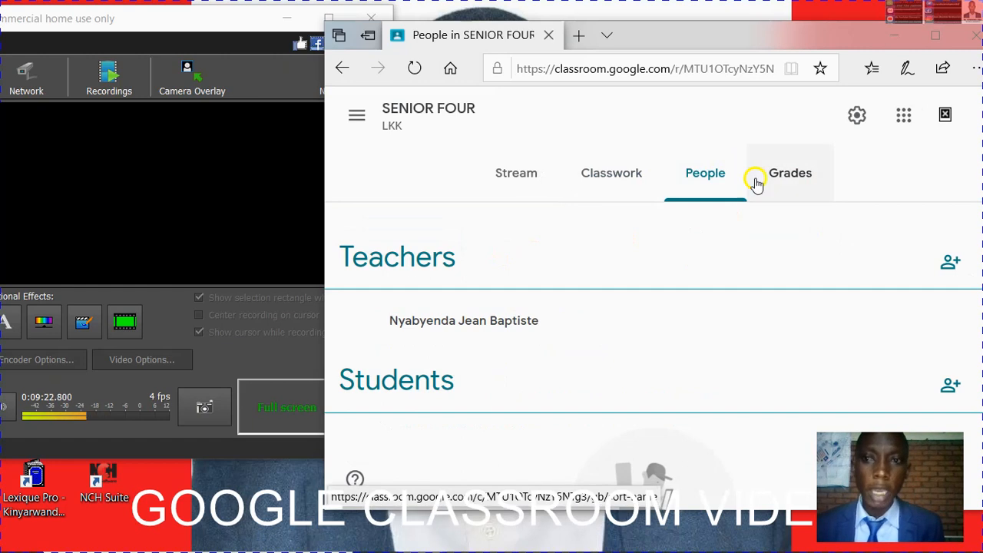
left_click(795, 175)
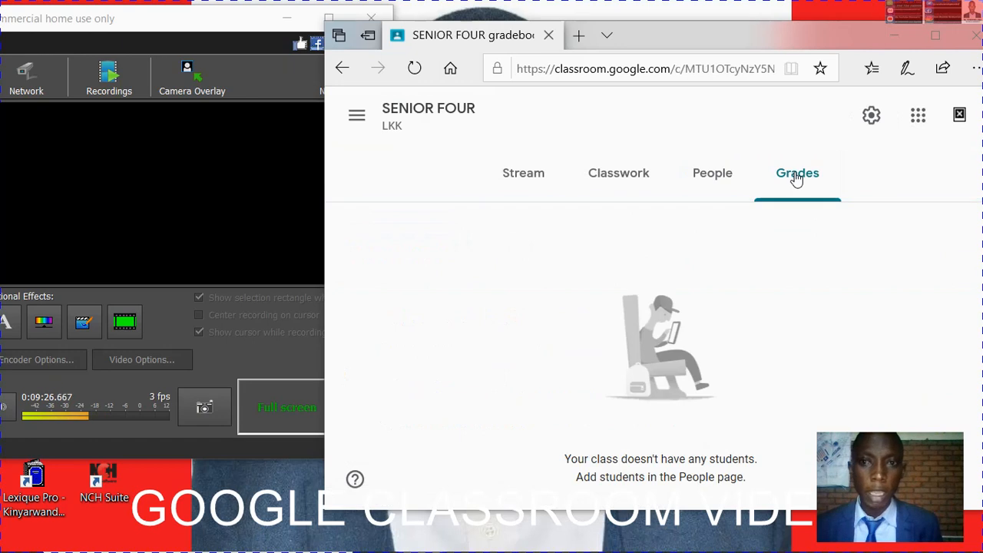
left_click(794, 175)
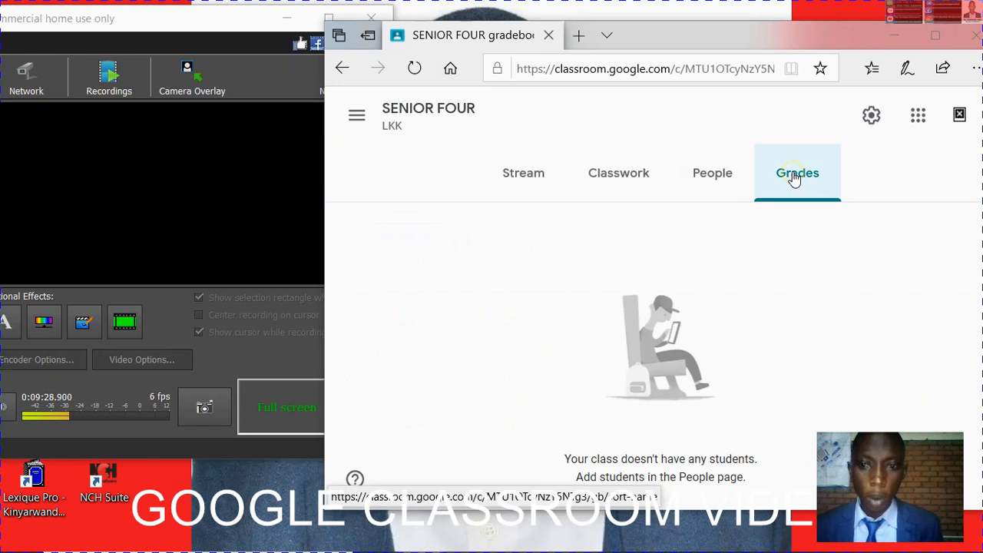
- Start a new assignment on the SENIOR FOUR class's Classwork page
left_click(626, 181)
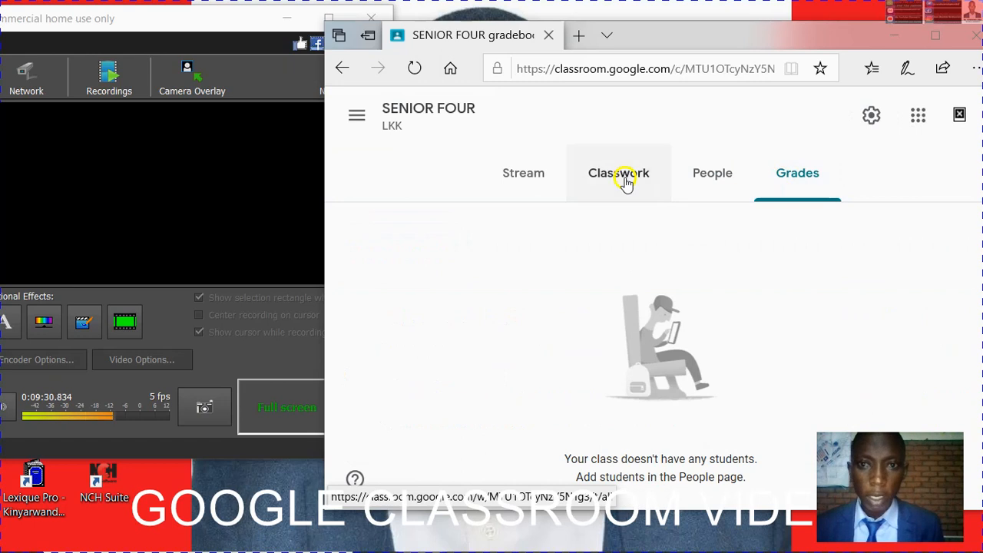
left_click(626, 181)
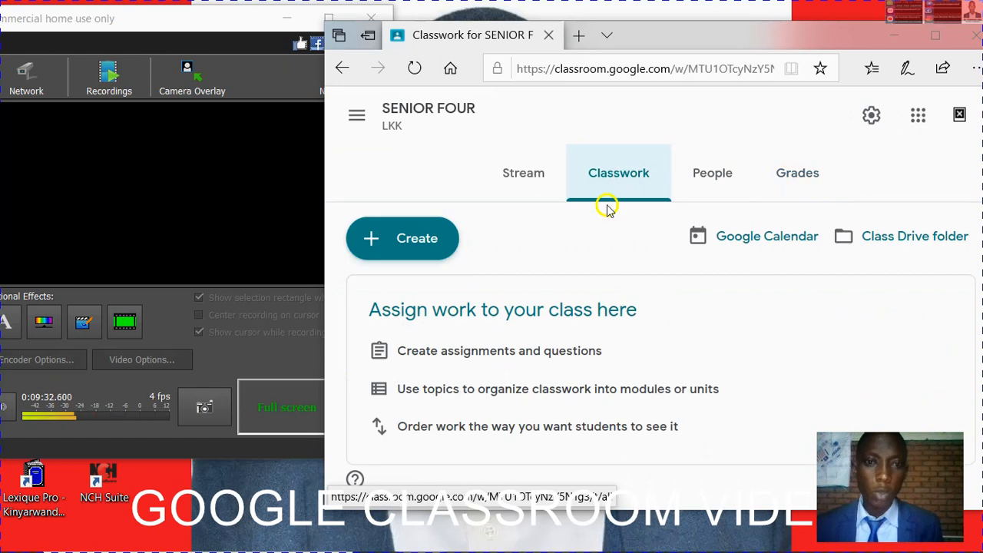
left_click(454, 241)
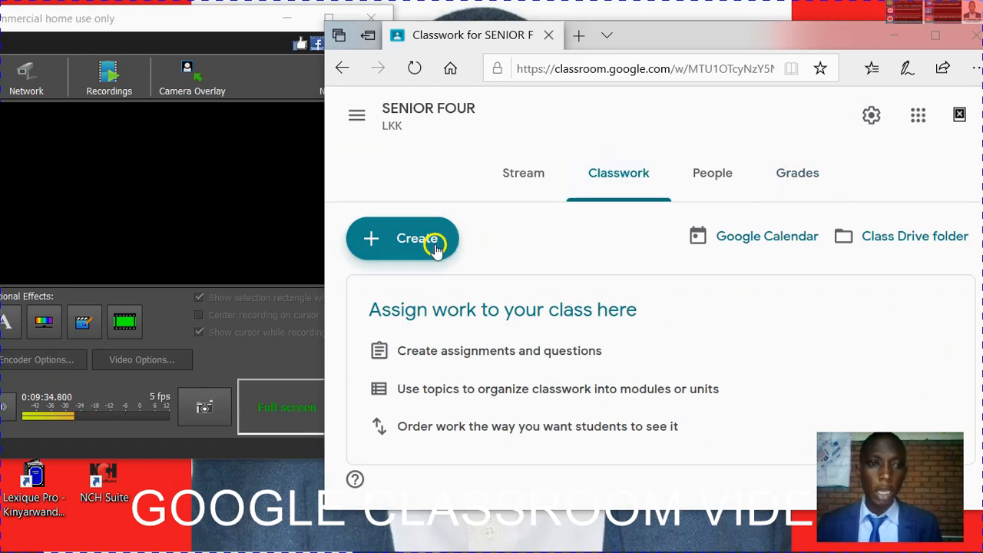
left_click(434, 248)
left_click(424, 246)
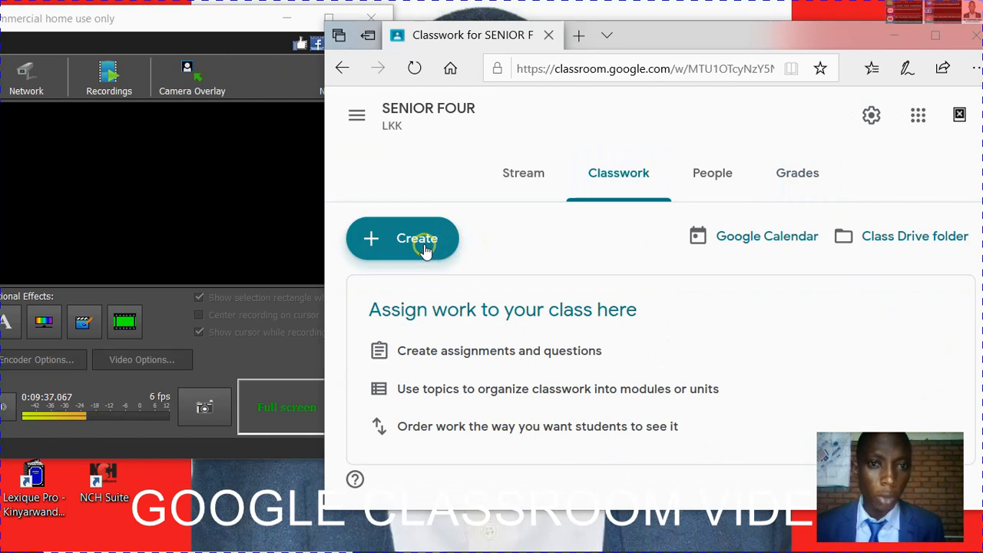
left_click(424, 246)
left_click(424, 250)
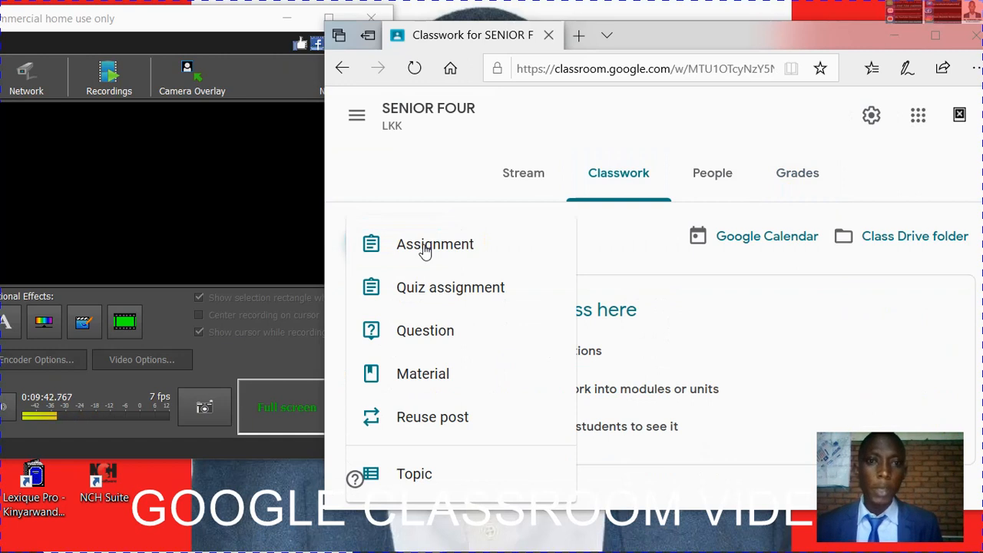
left_click(453, 298)
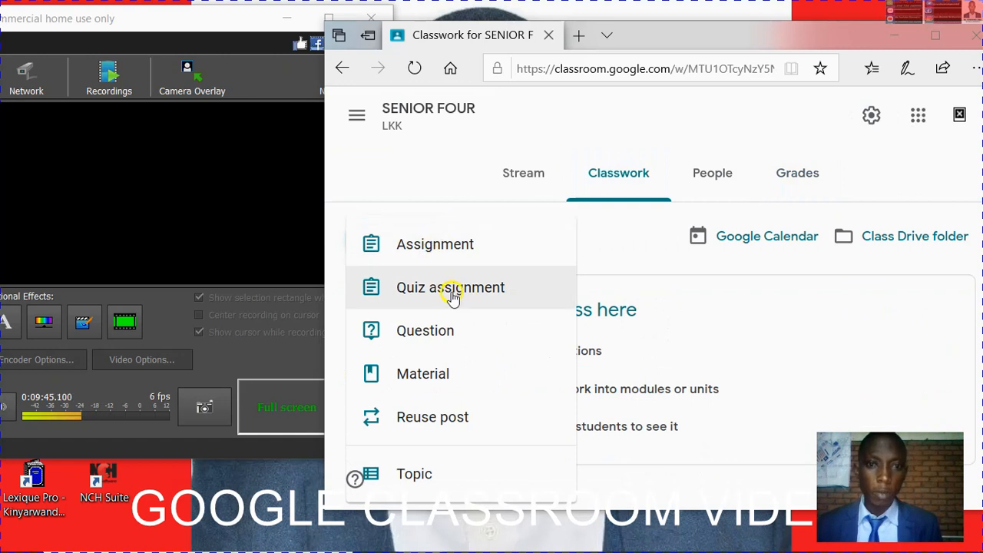
left_click(452, 247)
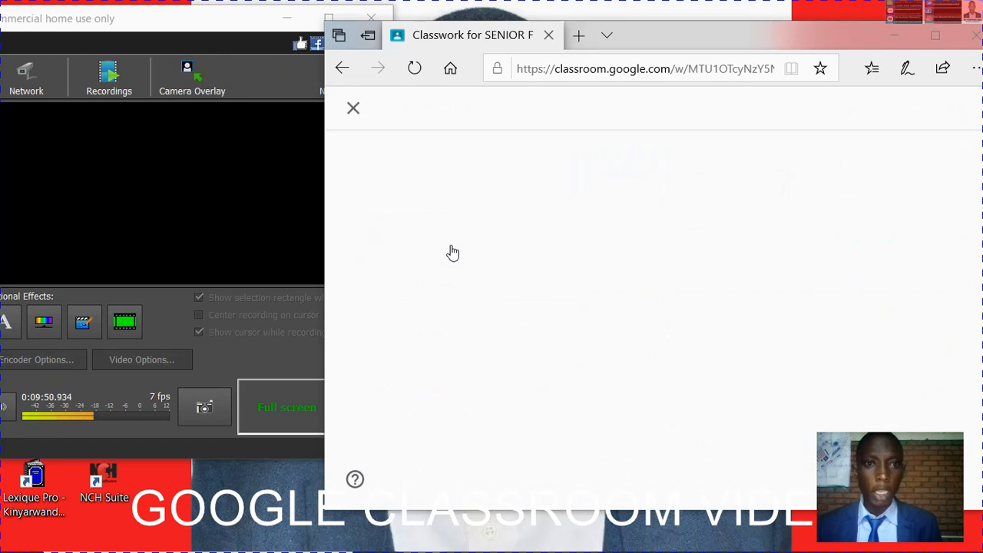
left_click(288, 189)
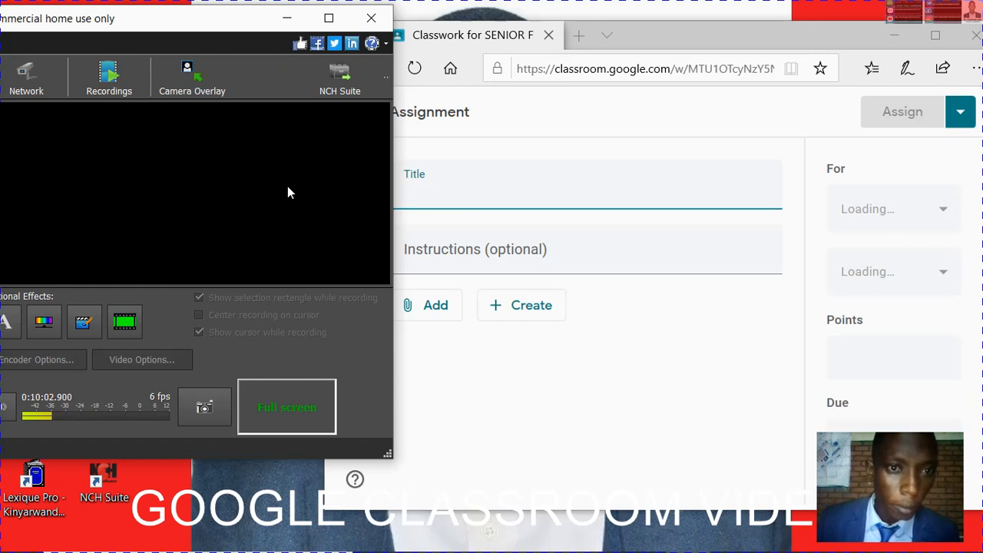
left_click(284, 165)
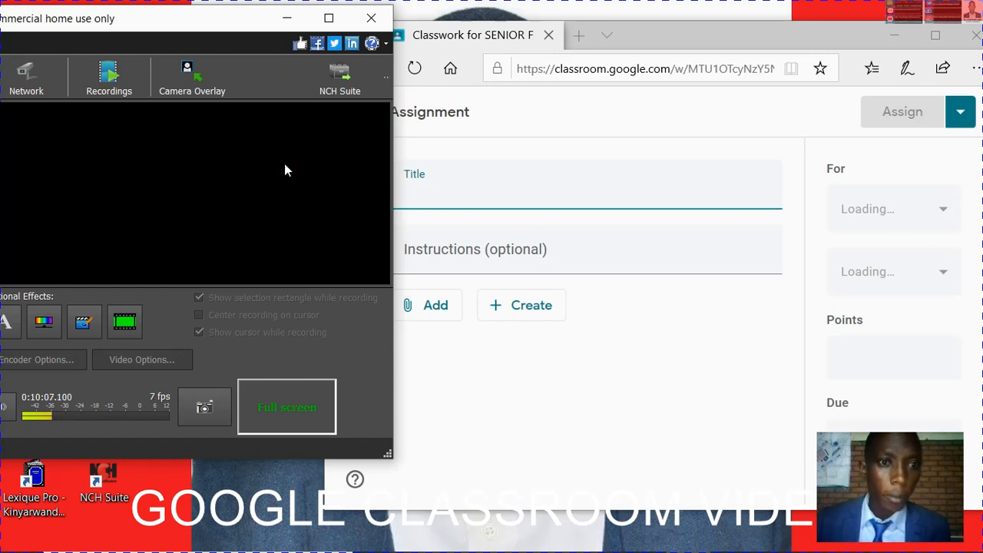
left_click(284, 165)
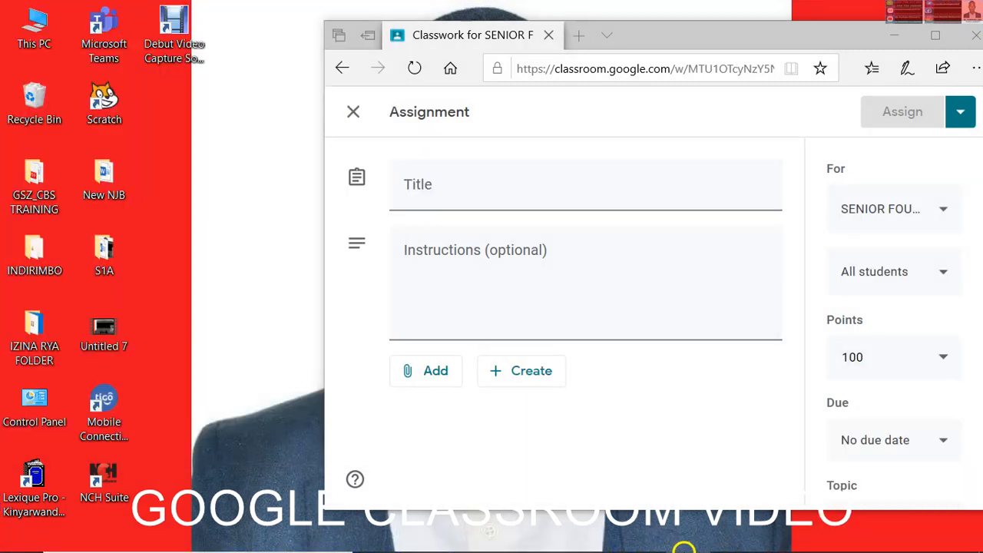
left_click(689, 535)
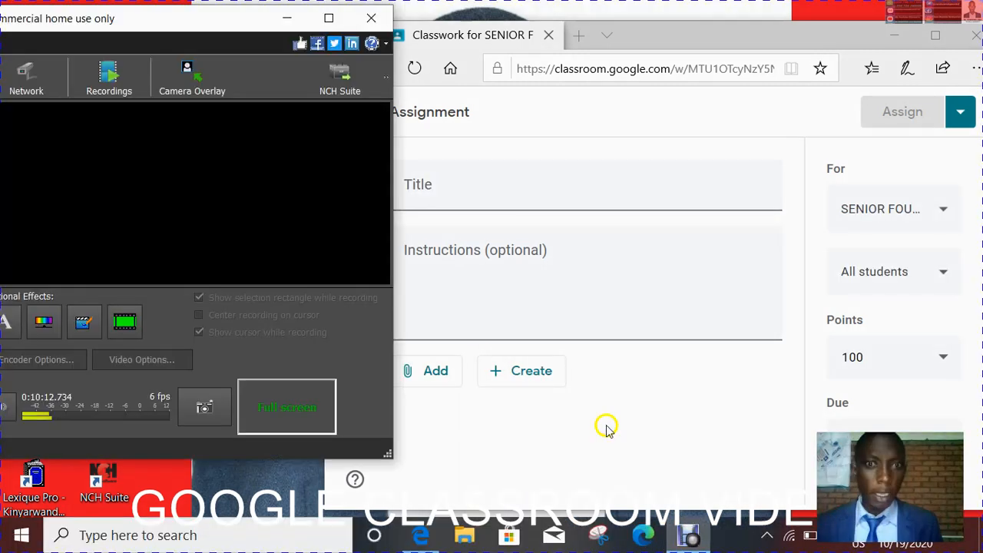
- Title the assignment FFFFFFFF and enter XXXXXXXXXX as its instructions
left_click(664, 40)
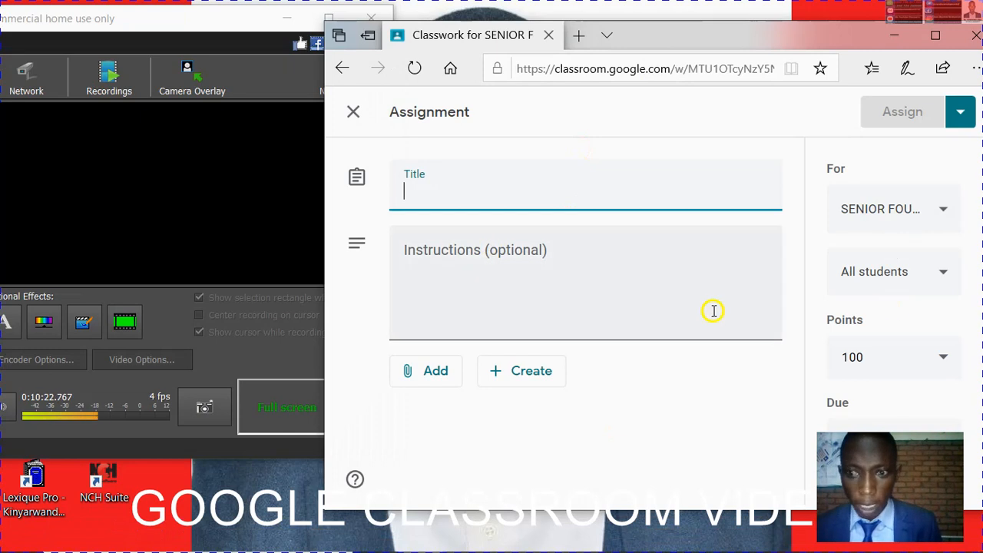
left_click(460, 197)
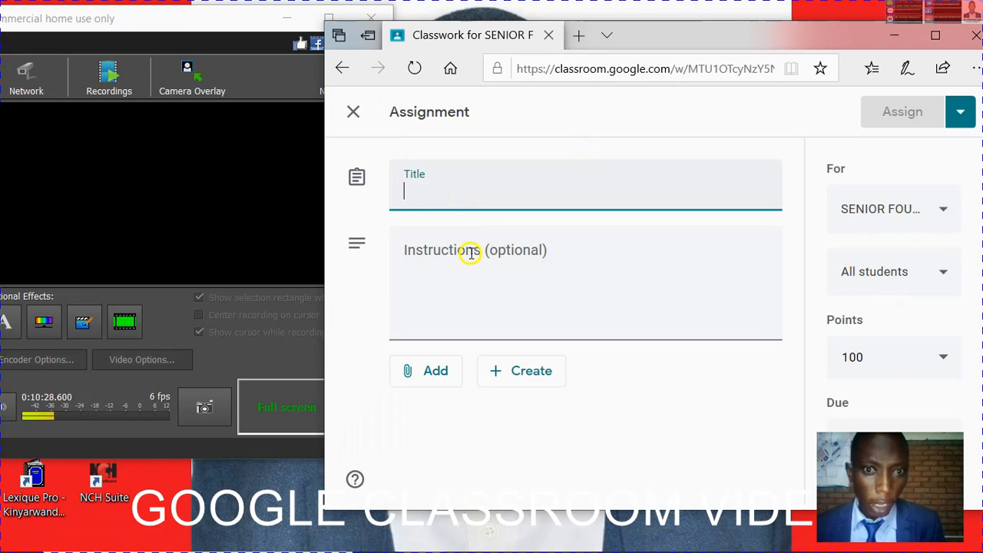
type("FFFFFFFF")
left_click(470, 294)
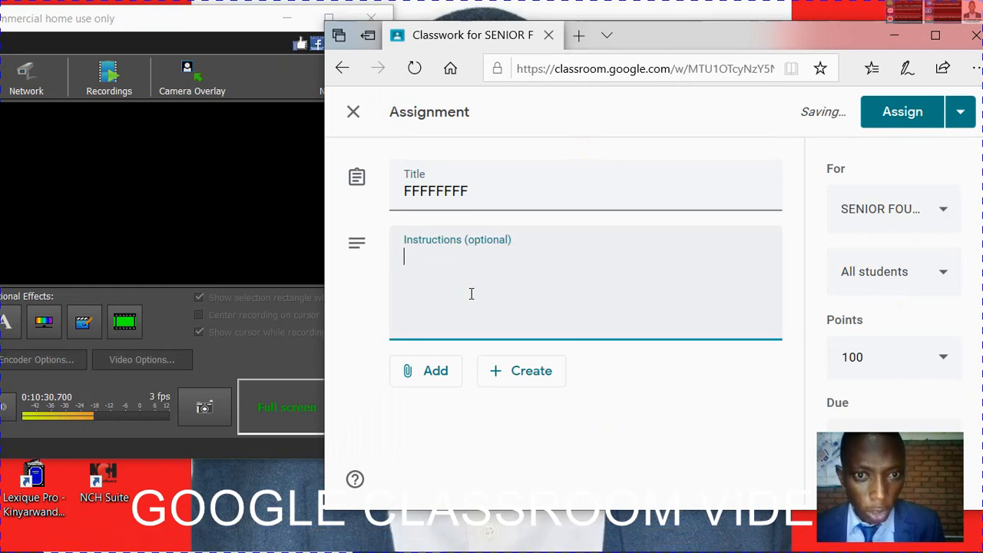
type("X")
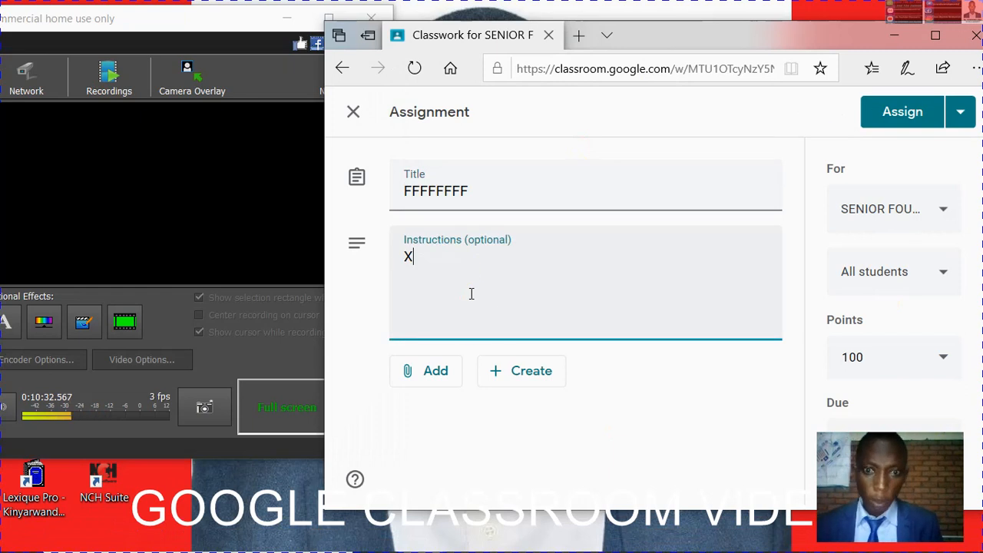
type("XXXXXXXXX")
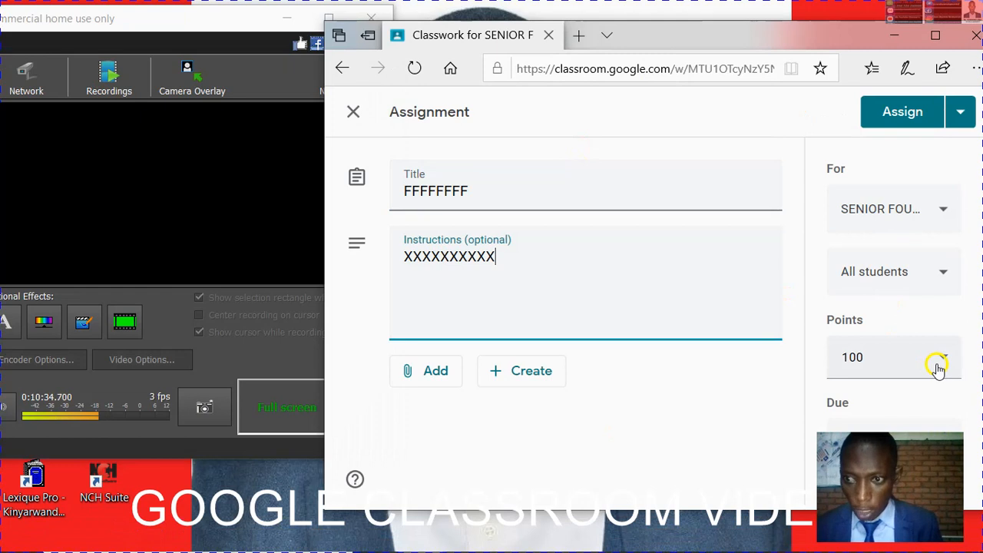
- Set the assignment's points to 20 and view the due date and time option without setting a date
left_click(943, 359)
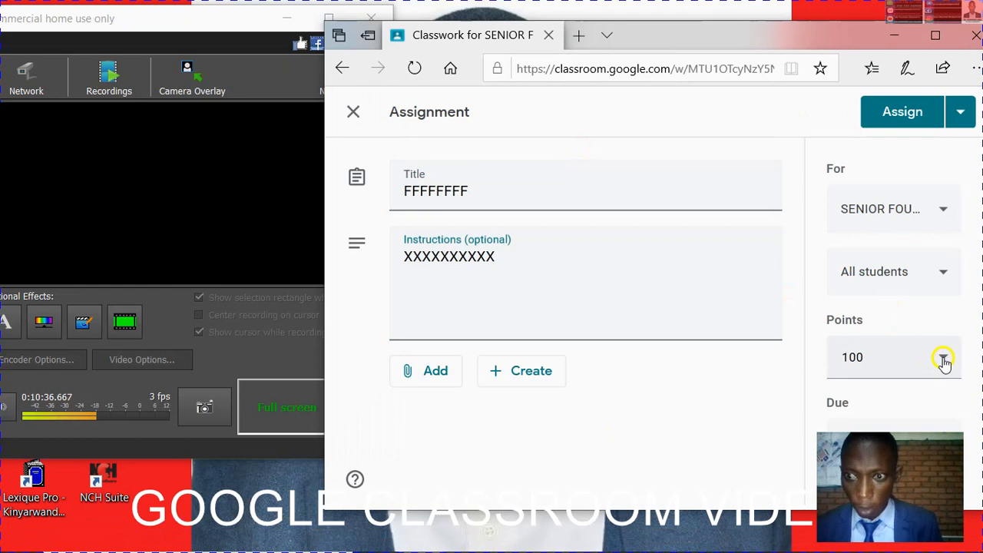
left_click(943, 360)
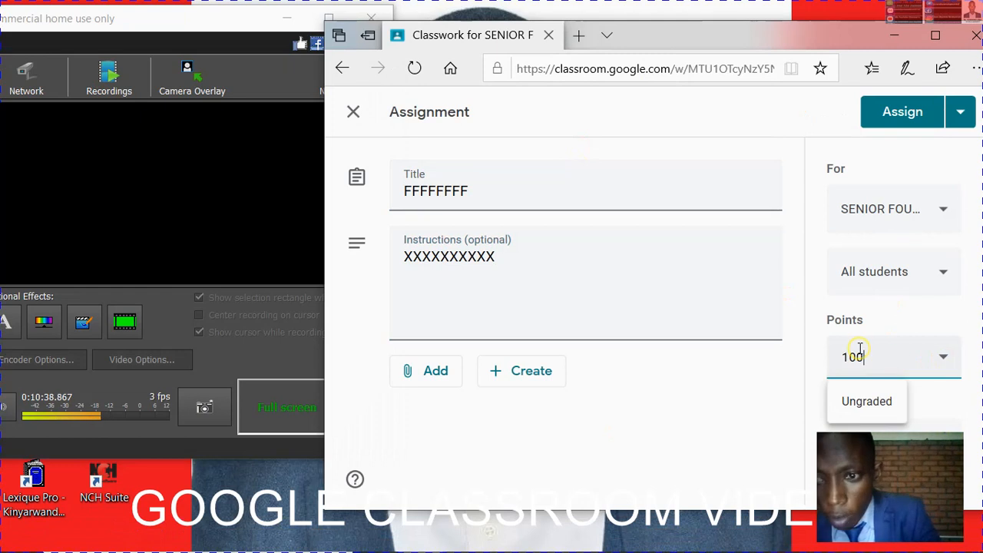
key("BackSpace")
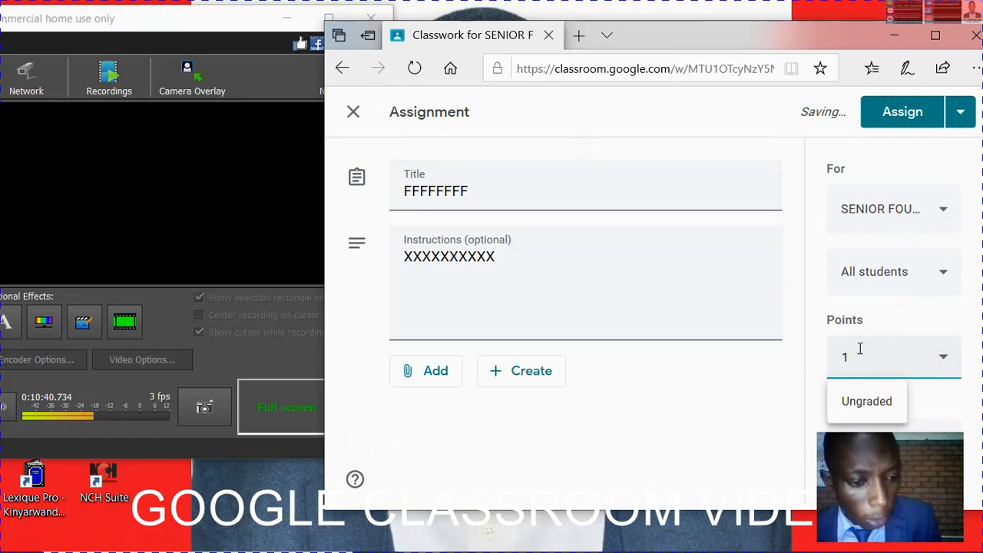
type("00")
key("BackSpace")
key("BackSpace")
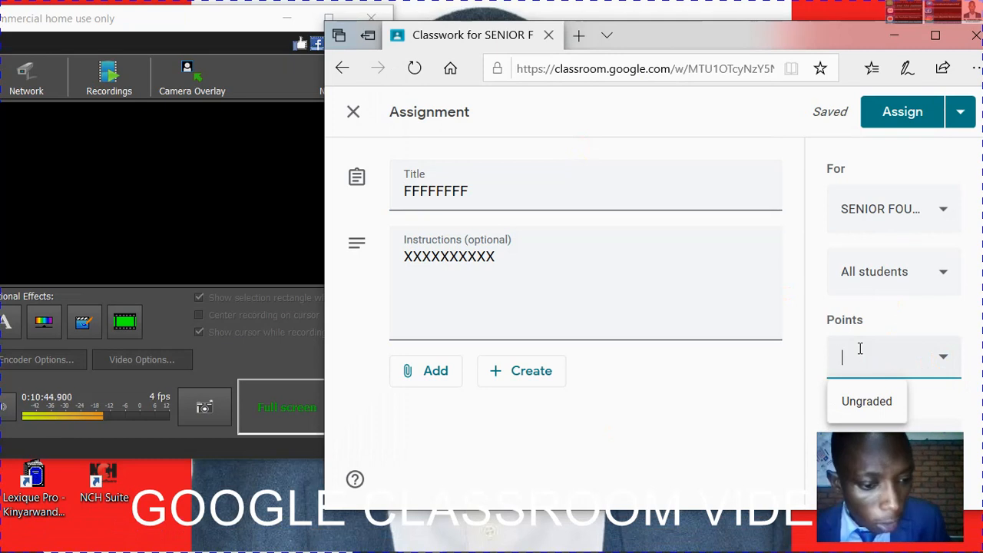
type("20")
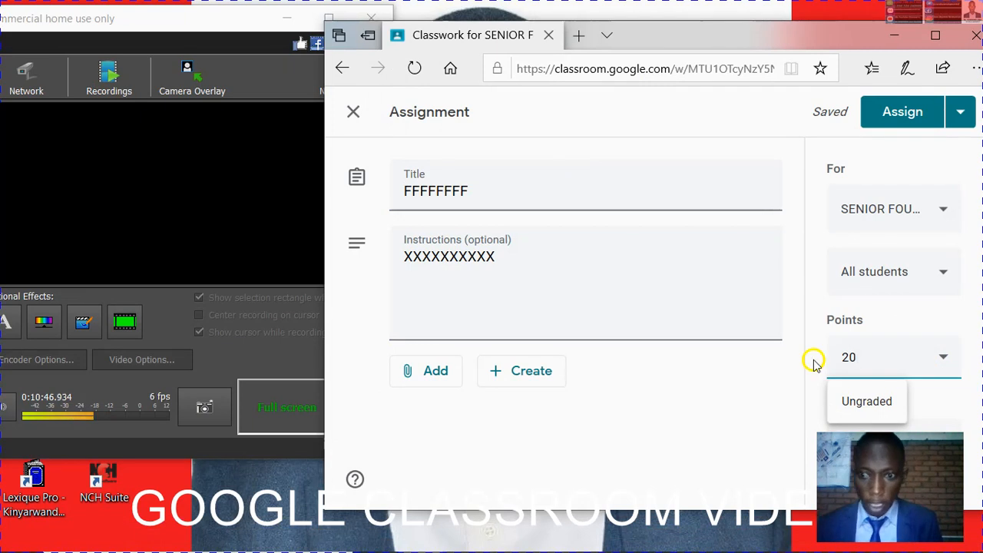
key("Tab")
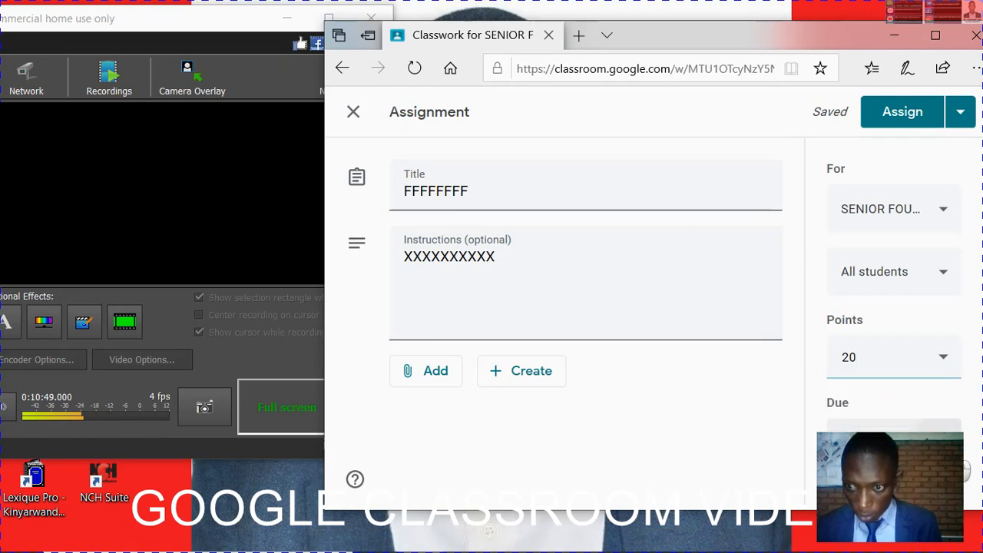
key("Return")
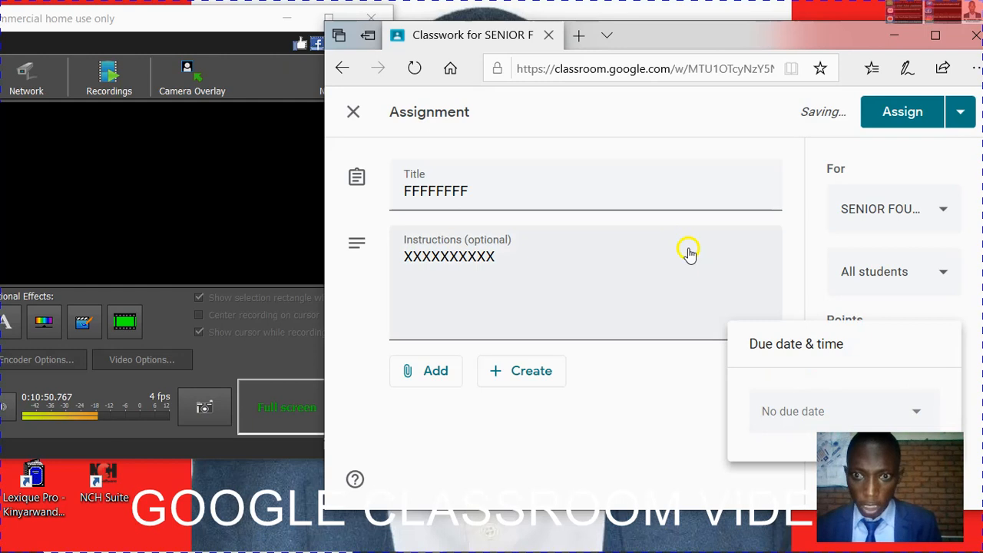
left_click(672, 234)
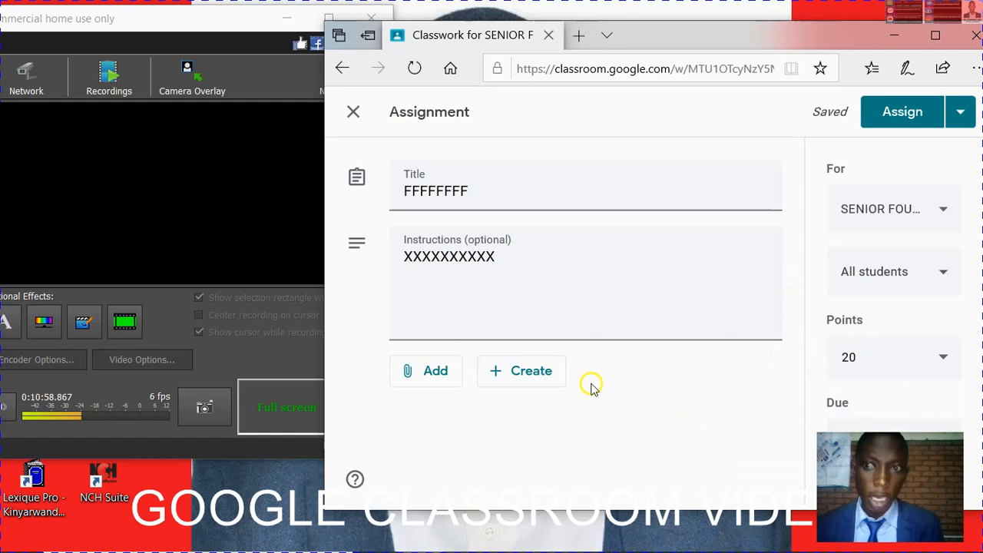
- Attach a new Google Forms file to the assignment and open the attached form
left_click(526, 378)
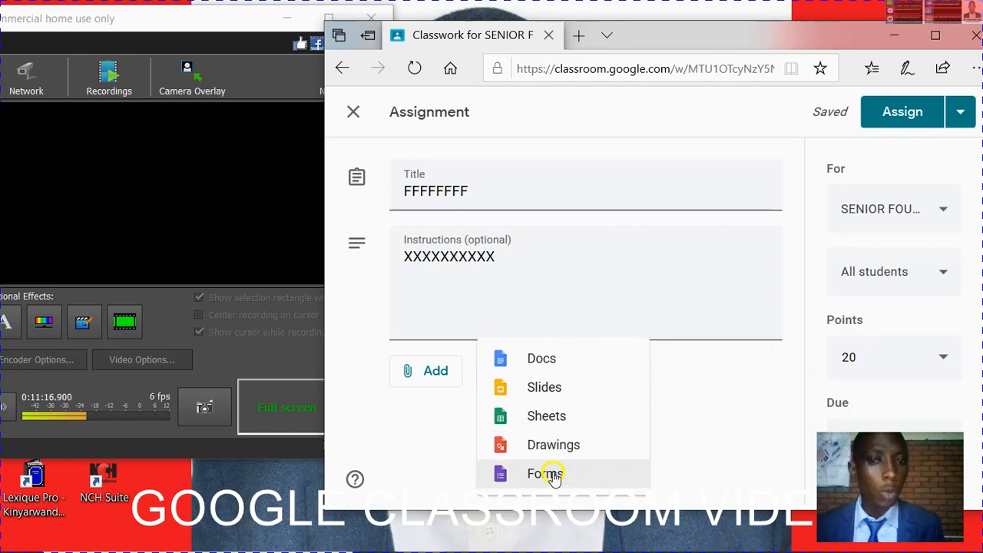
left_click(521, 371)
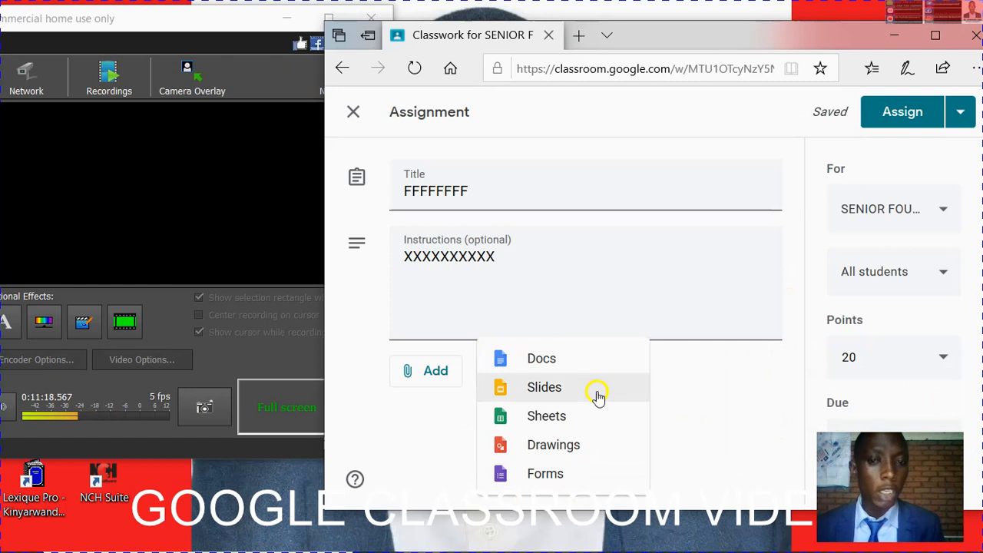
left_click(544, 482)
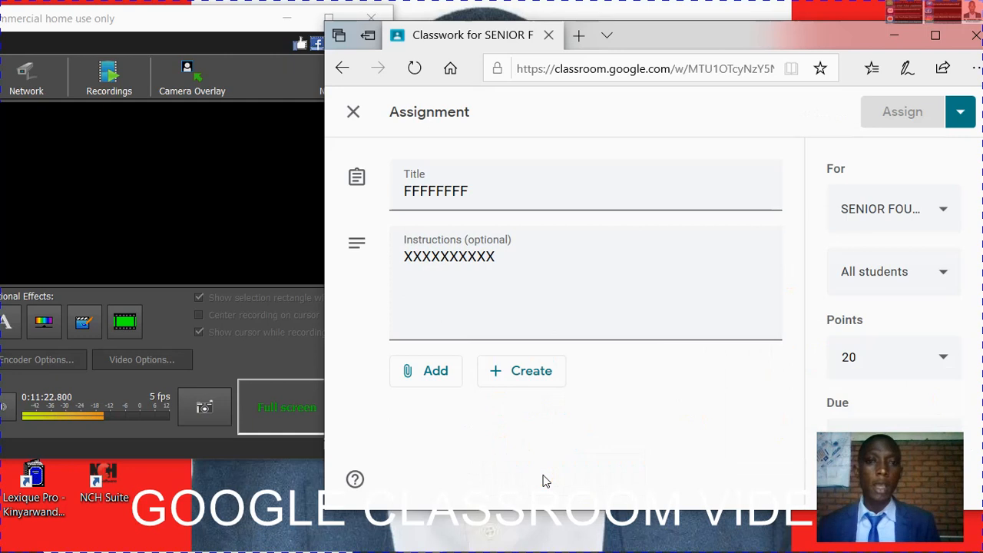
left_click(560, 426)
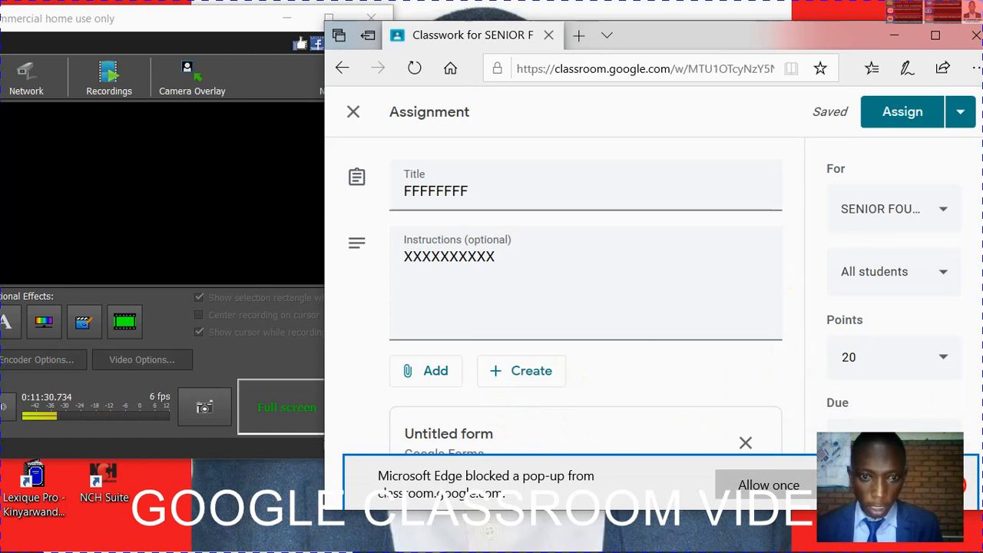
left_click(957, 484)
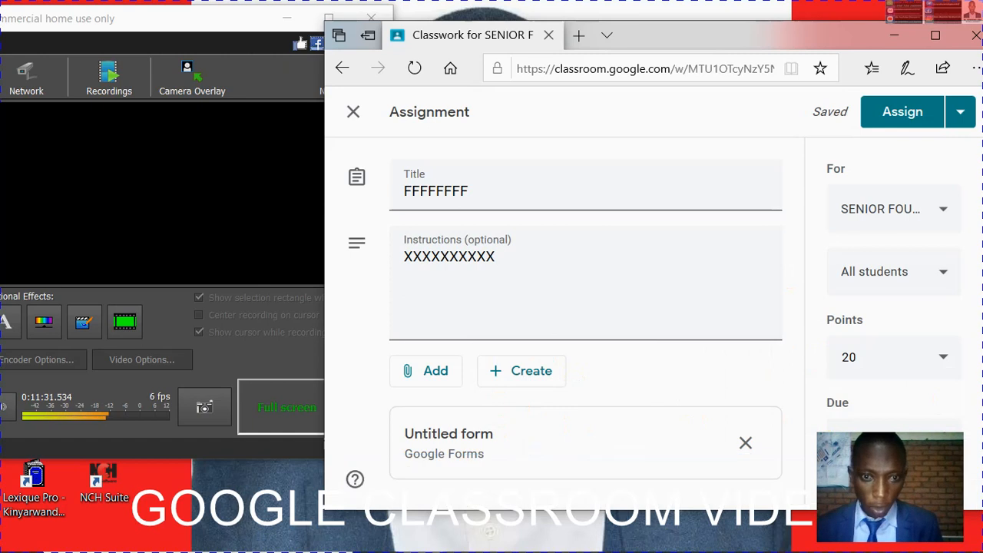
left_click(459, 440)
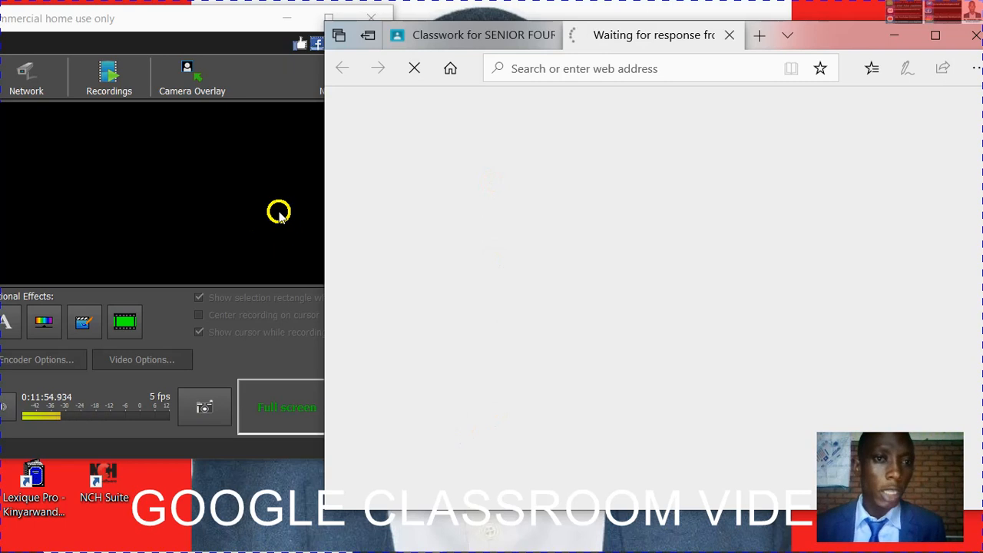
left_click(284, 92)
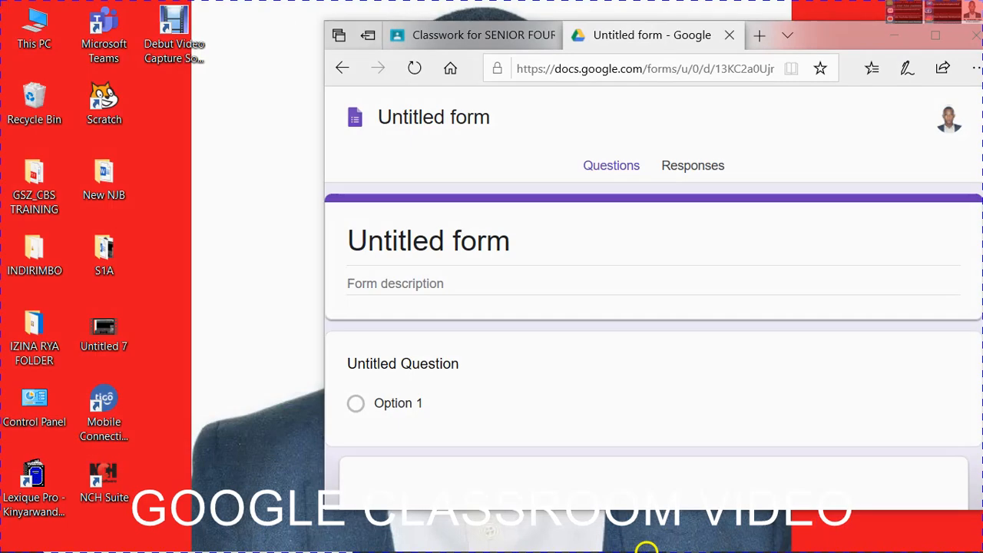
mouse_move(640, 549)
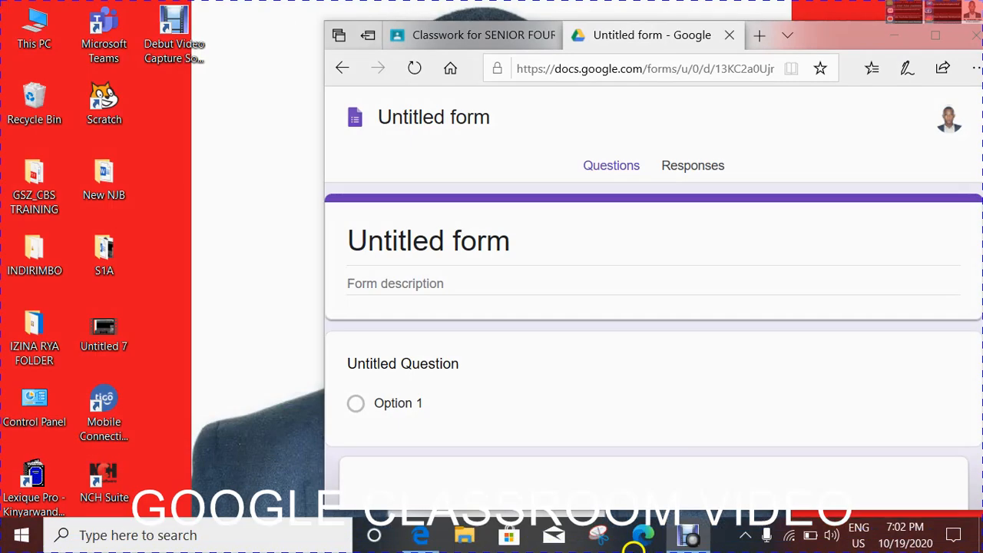
left_click(691, 539)
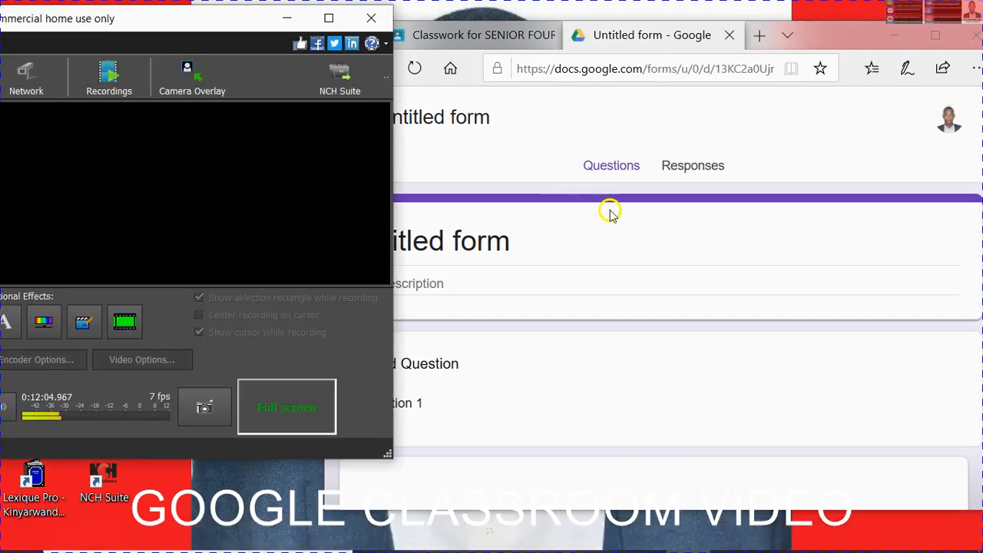
- Try to select the form's file name in the header for renaming
left_click(546, 124)
left_click(547, 124)
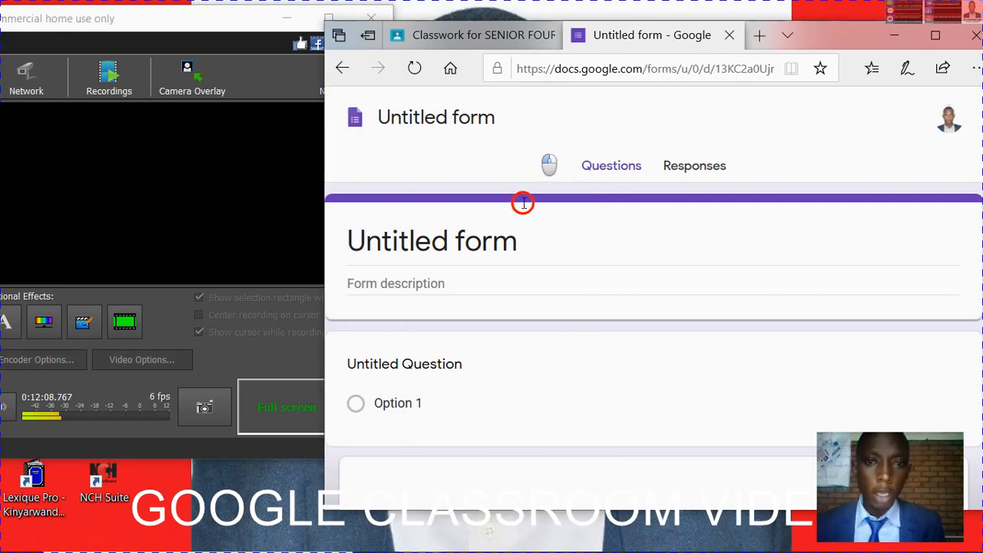
left_click(508, 119)
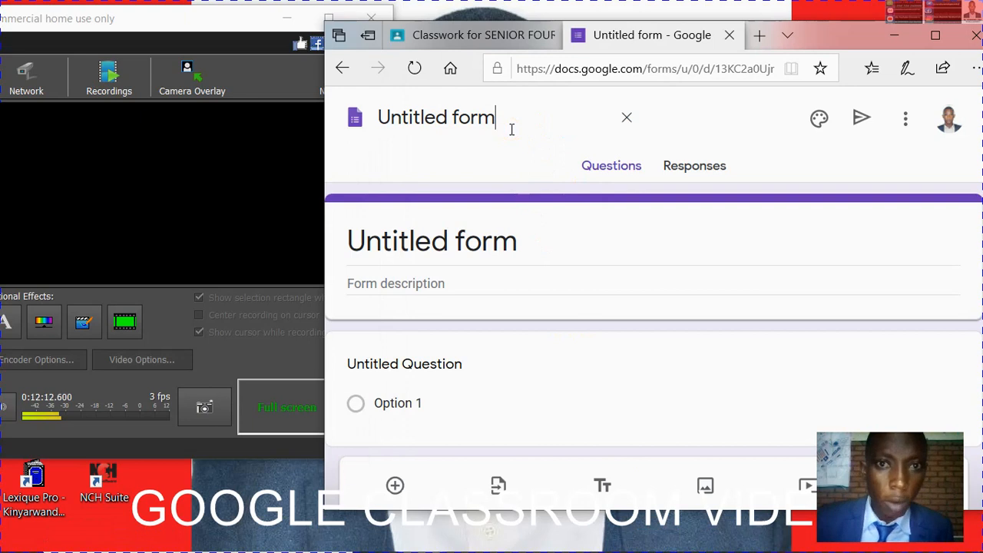
left_click_drag(494, 112, 383, 116)
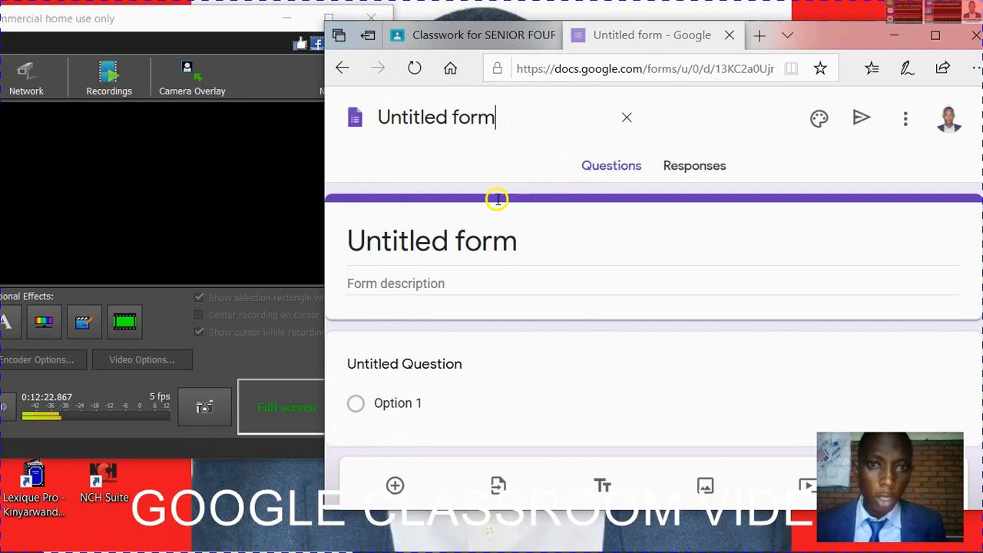
left_click(528, 244)
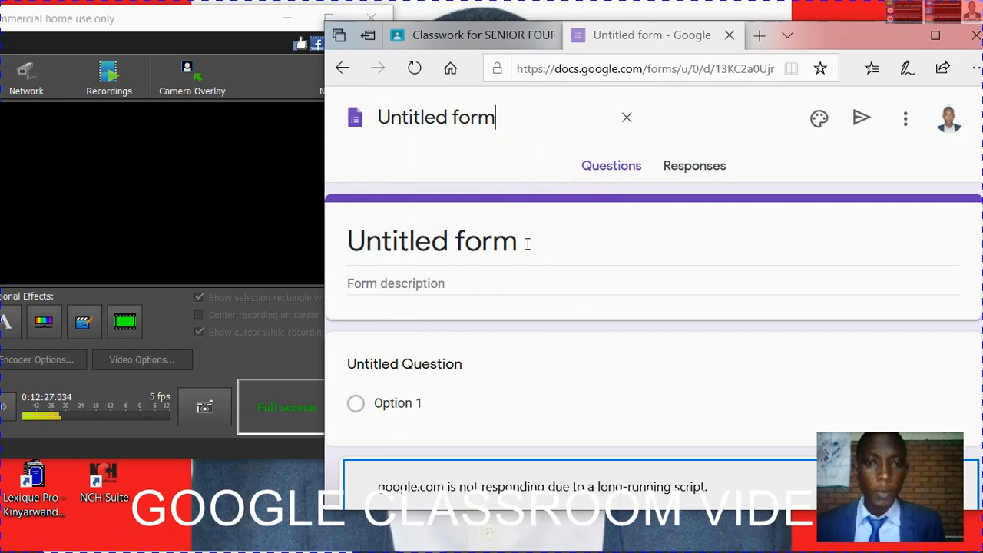
left_click(247, 90)
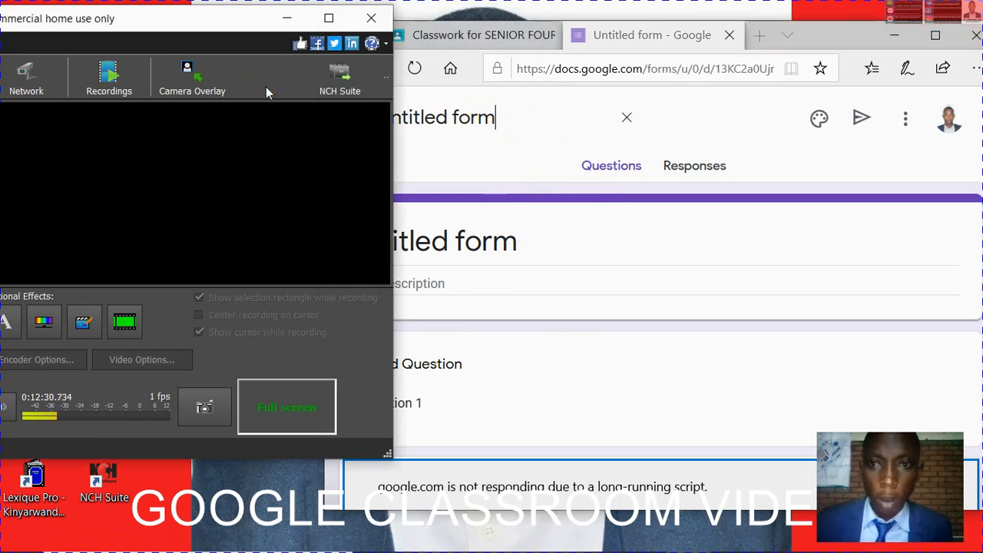
left_click(634, 258)
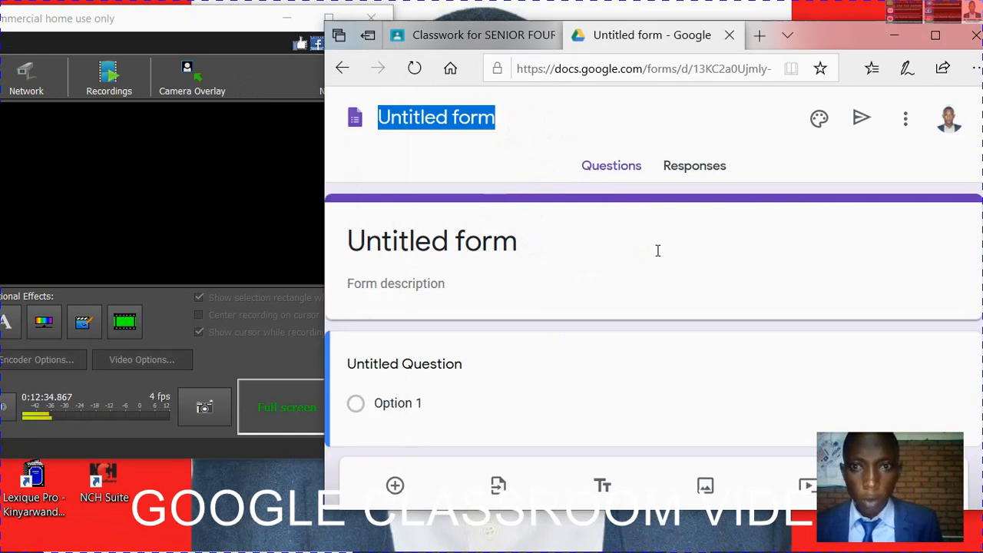
- Replace the form's title with ISUZUMA RUSANGE RY'IKINYARWANDA
left_click(658, 250)
left_click(605, 205)
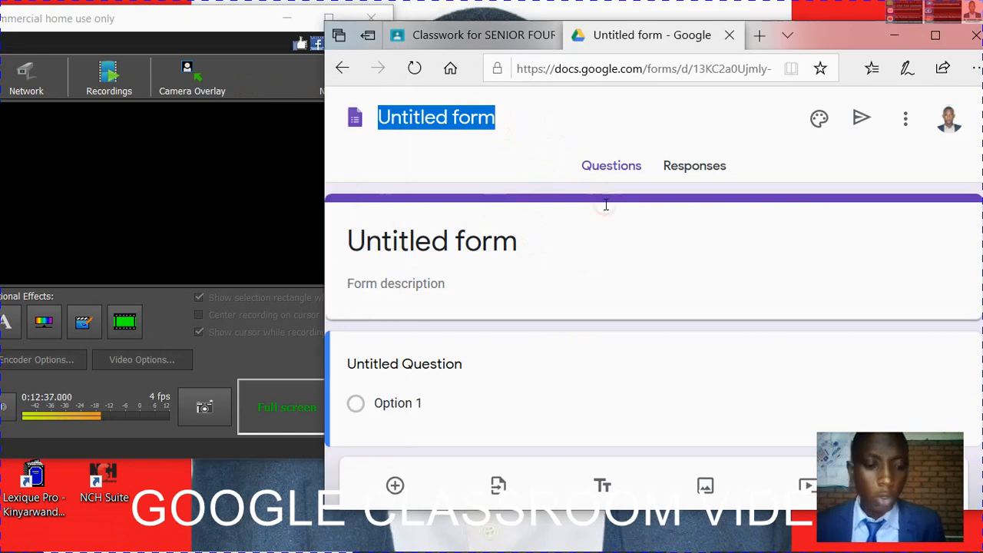
left_click(605, 205)
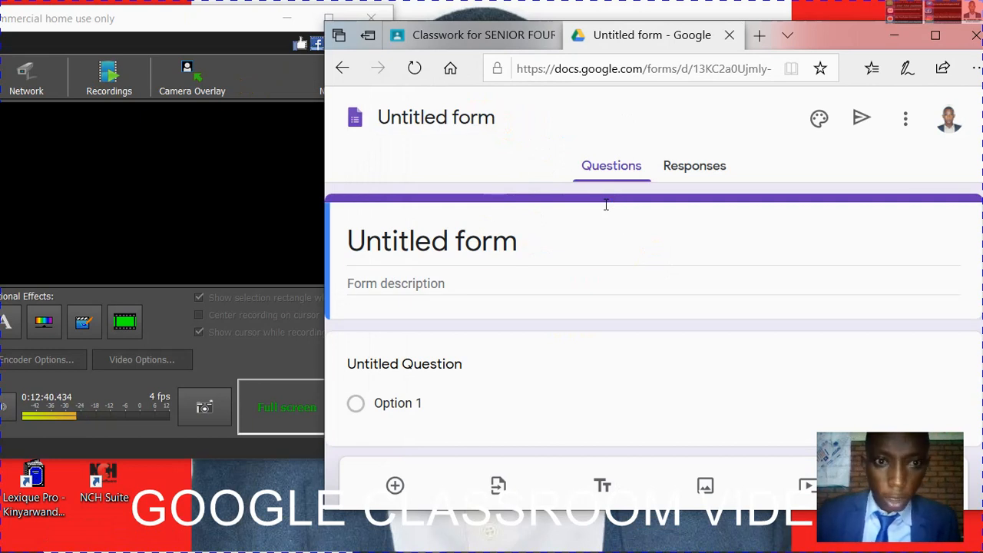
key("BackSpace")
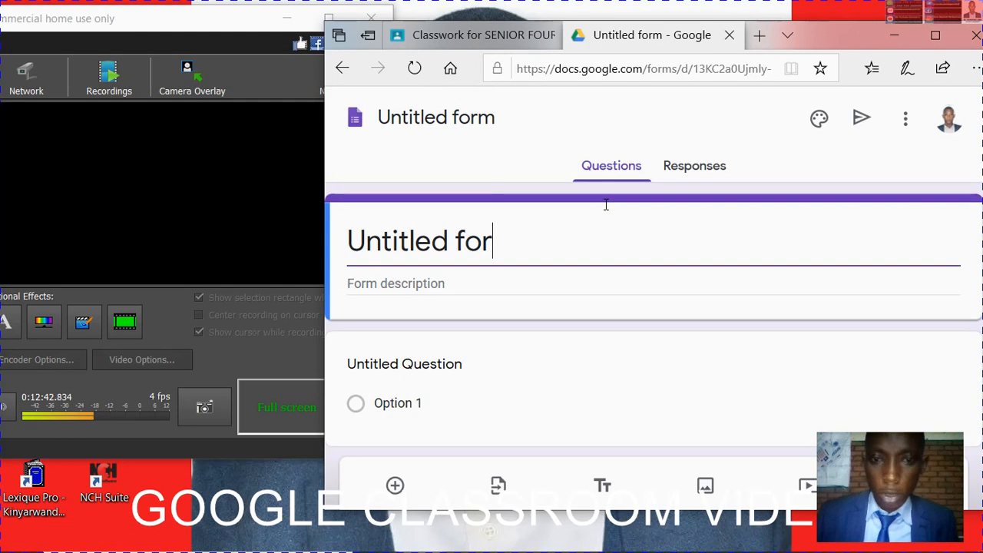
key("BackSpace")
key("BackSpace")
key("BackSpace")
key("BackSpace")
key("BackSpace")
key("BackSpace")
key("BackSpace")
key("BackSpace")
key("BackSpace")
key("BackSpace")
key("BackSpace")
key("BackSpace")
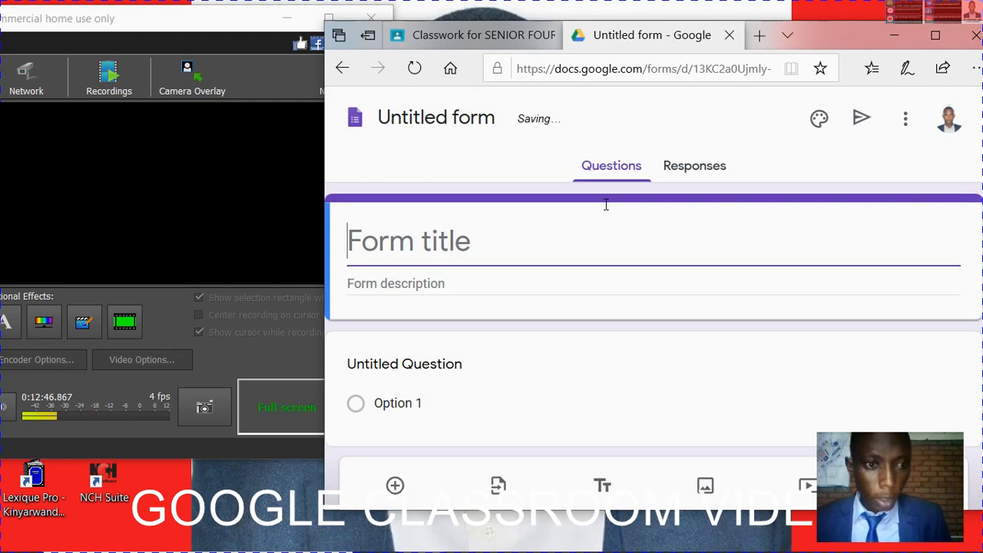
left_click(291, 152)
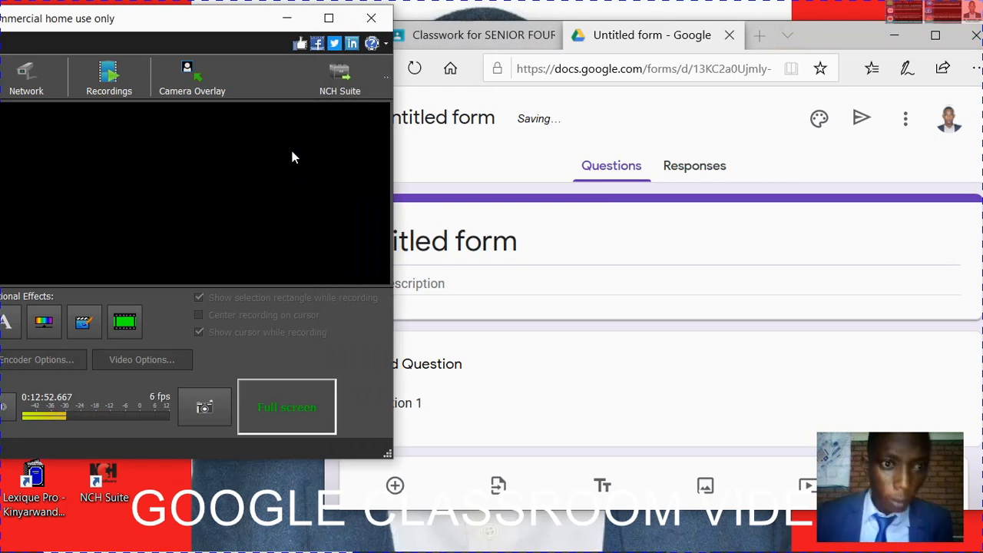
left_click(292, 151)
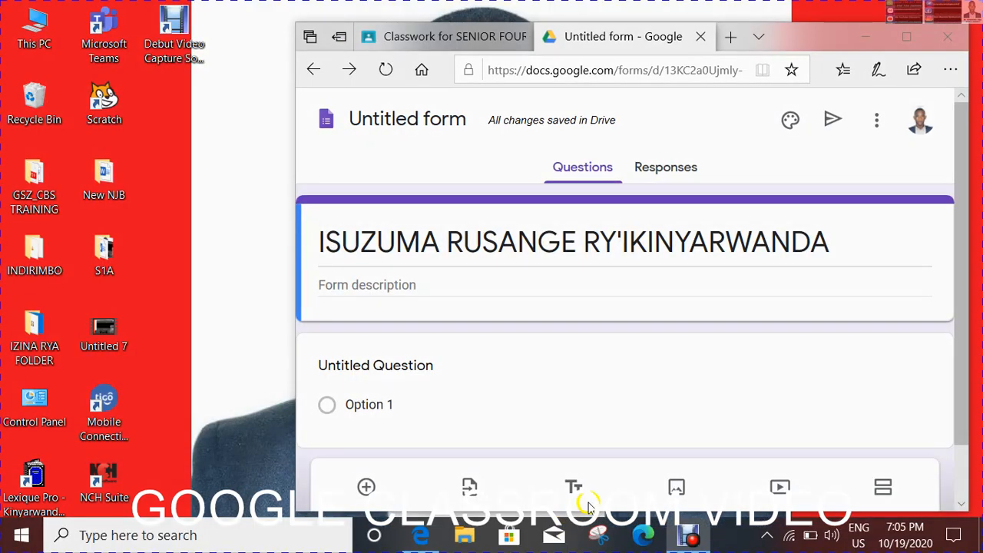
- Maximize the browser window and look through the existing forms available for importing questions
left_click(693, 537)
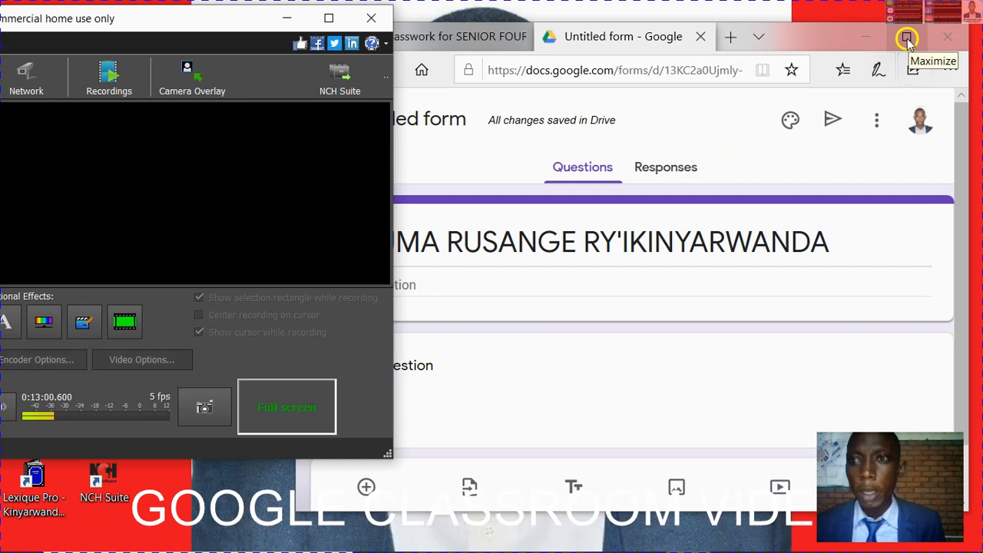
left_click(908, 42)
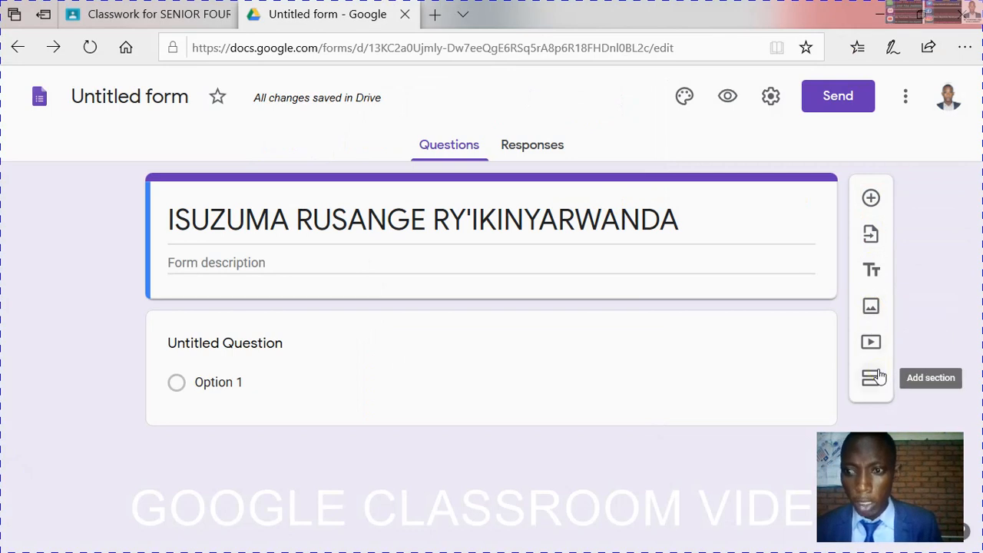
left_click(872, 237)
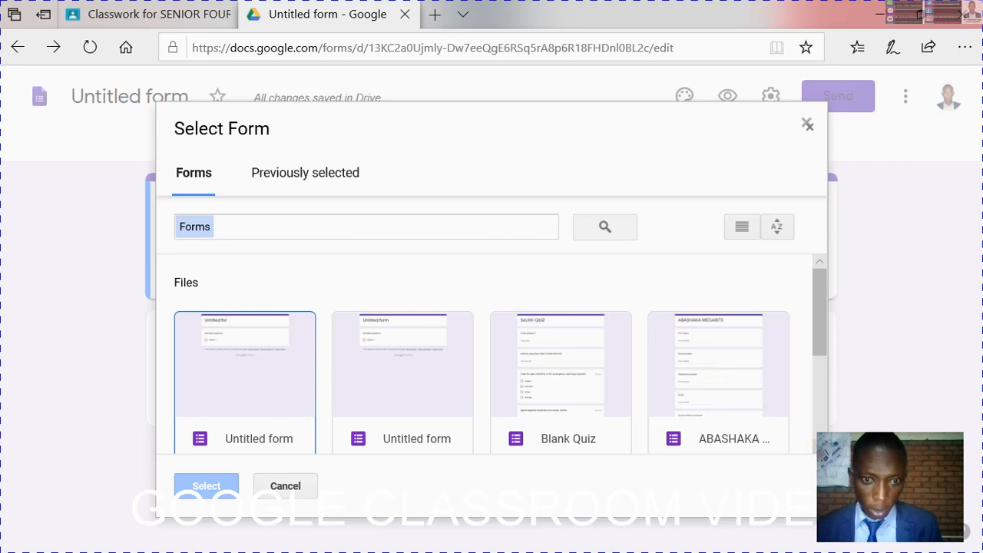
left_click(819, 446)
left_click(818, 446)
left_click(819, 446)
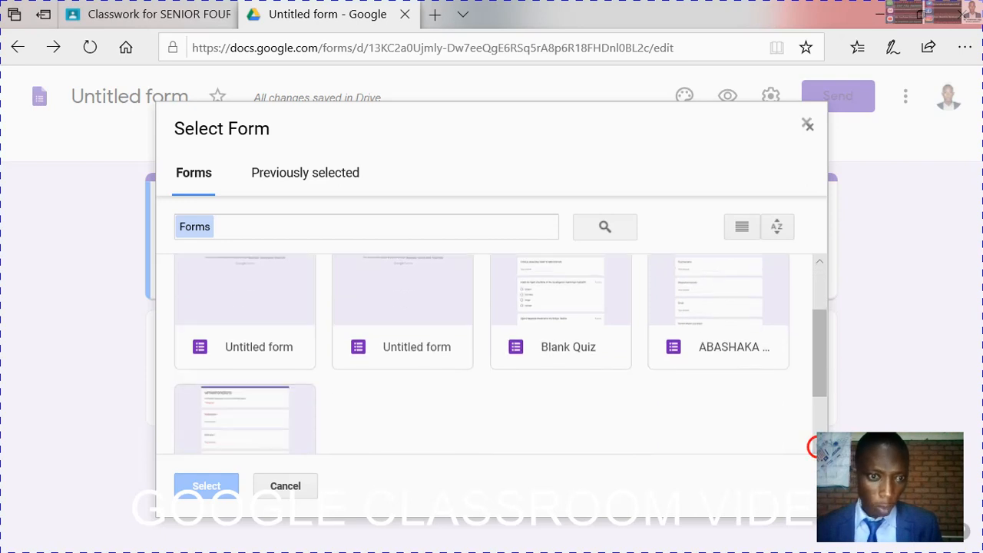
left_click(818, 447)
left_click(819, 447)
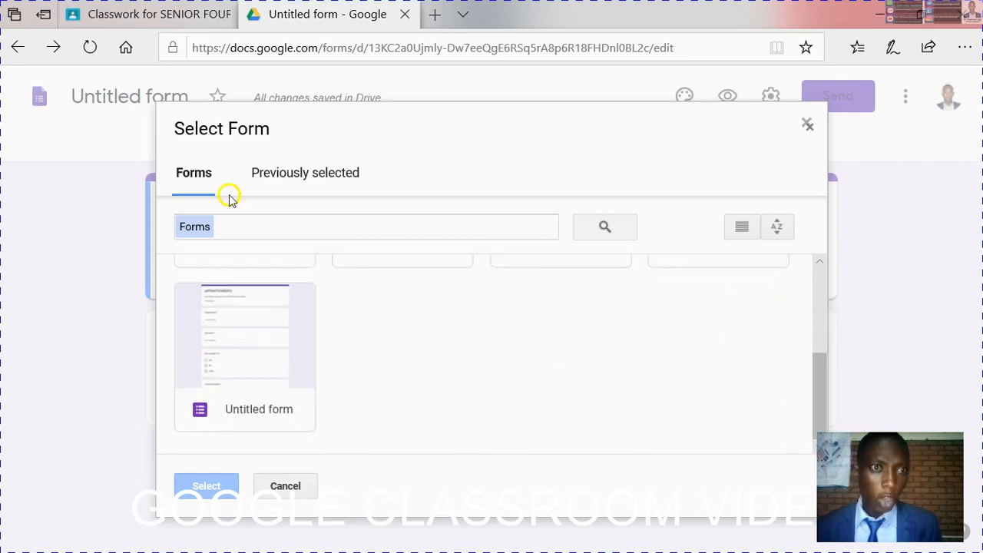
- Go back from the form page and restore the browser window to its smaller size
left_click(20, 52)
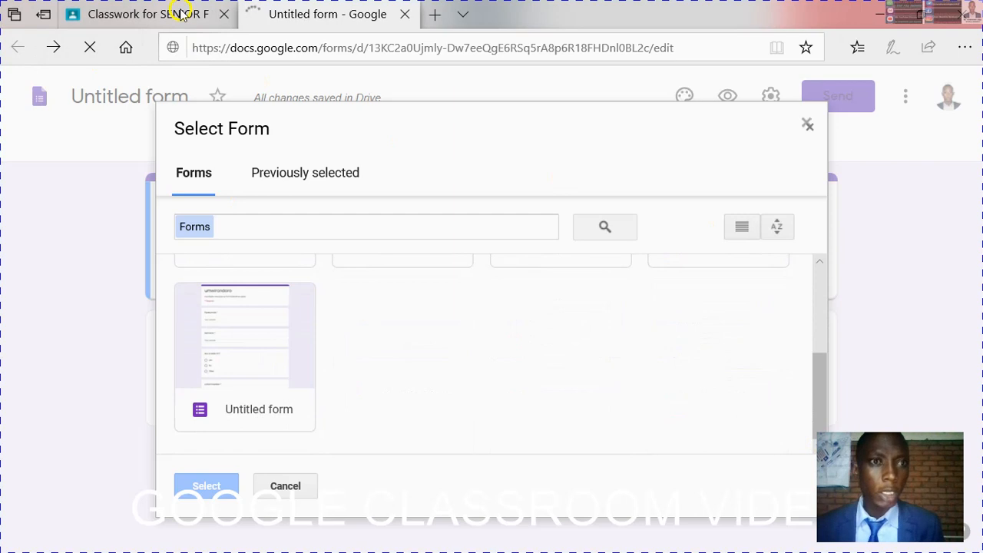
mouse_move(182, 15)
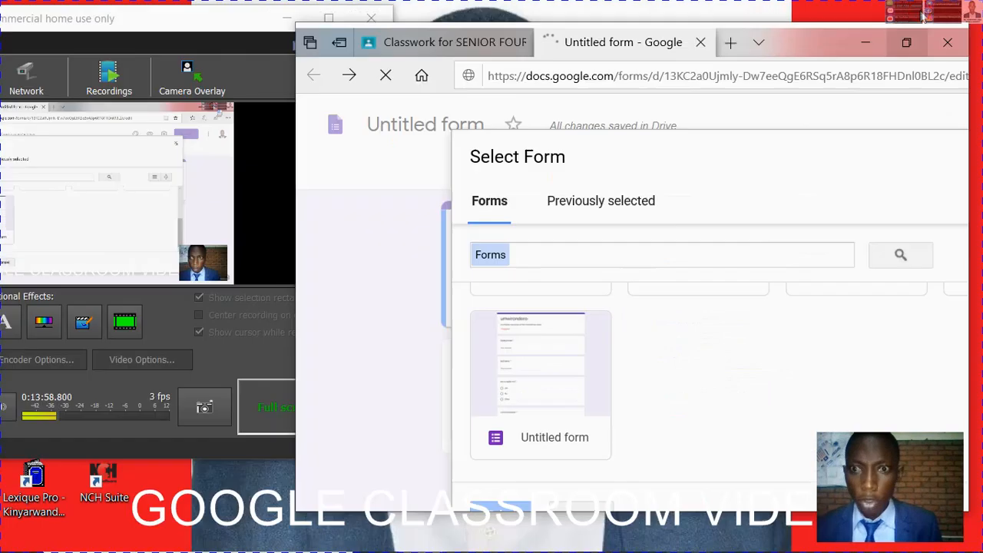
left_click(921, 15)
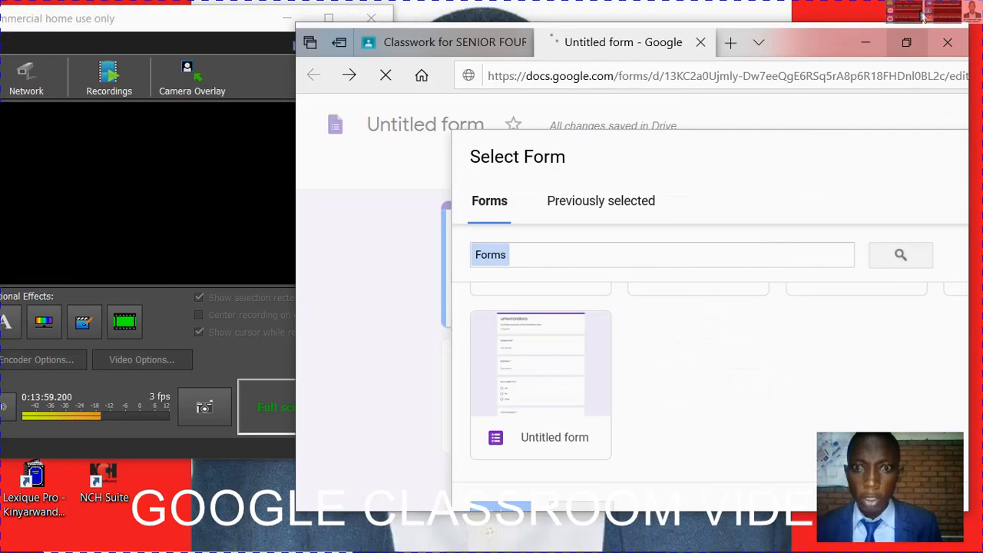
left_click(251, 84)
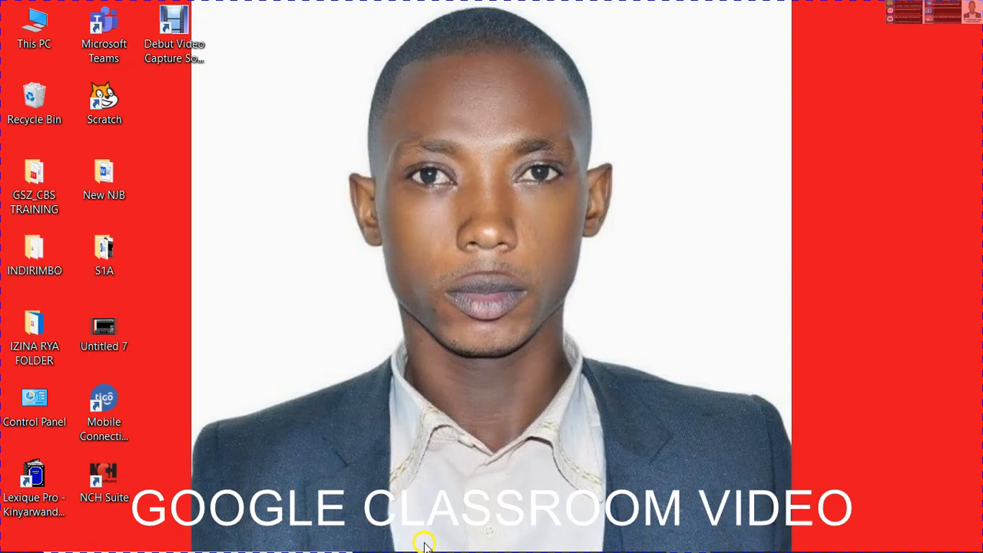
mouse_move(423, 546)
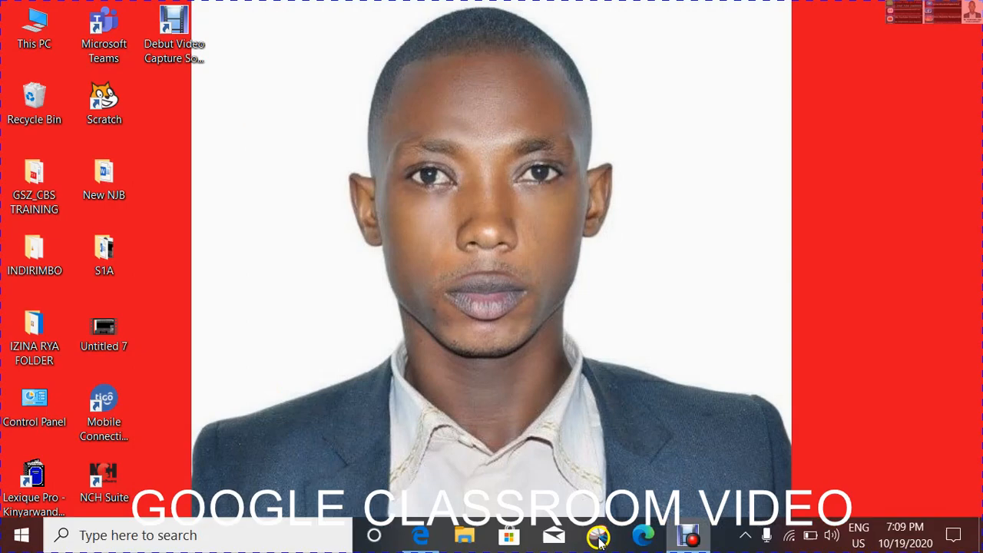
left_click(691, 540)
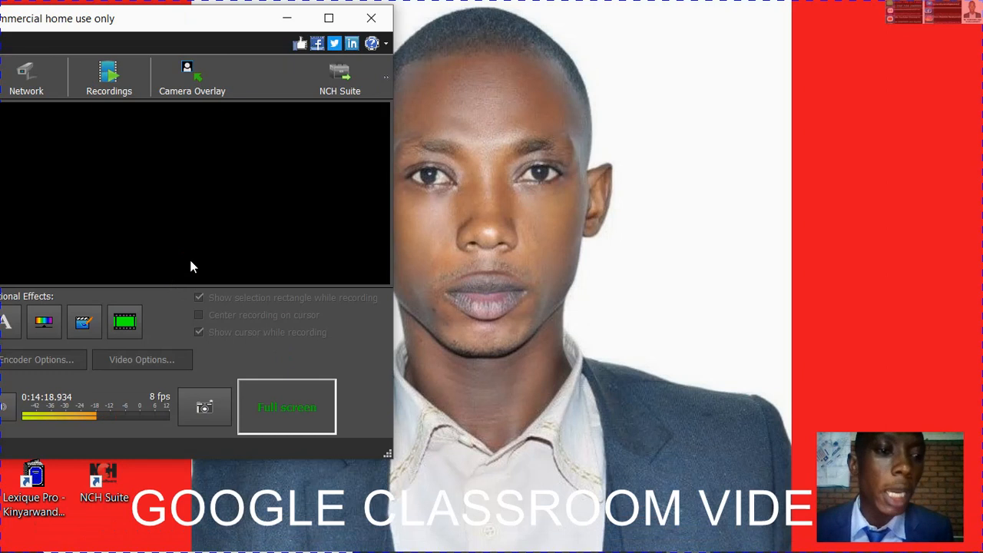
left_click(188, 261)
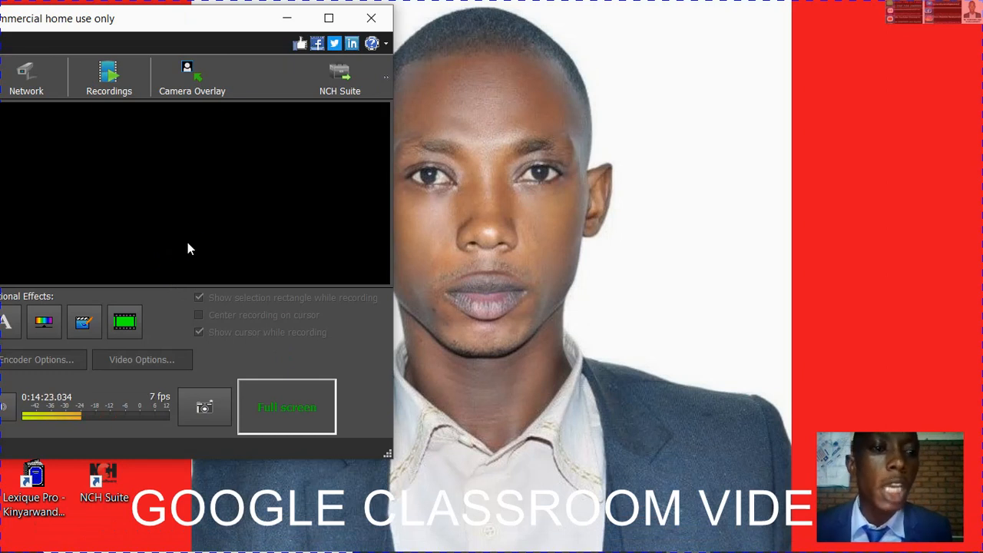
left_click(204, 229)
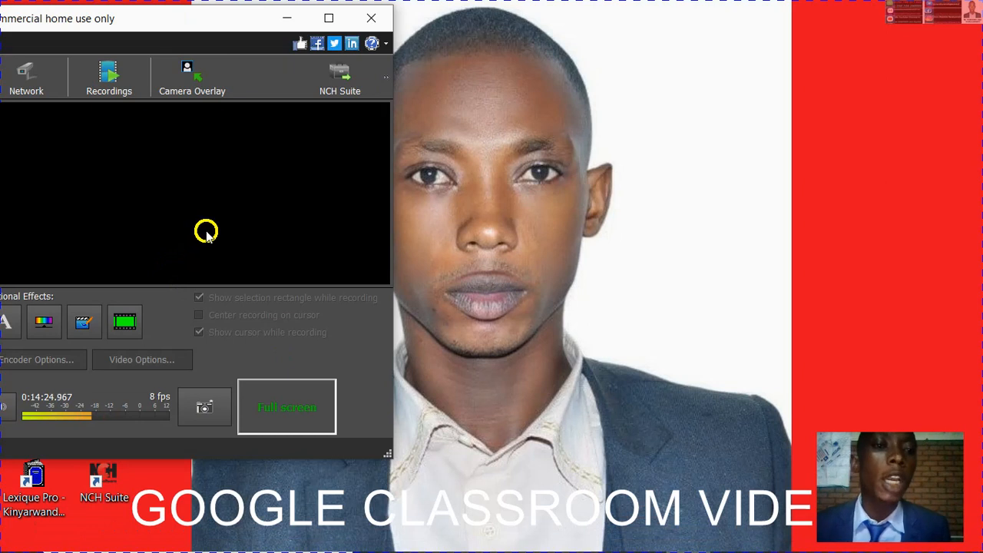
left_click(193, 218)
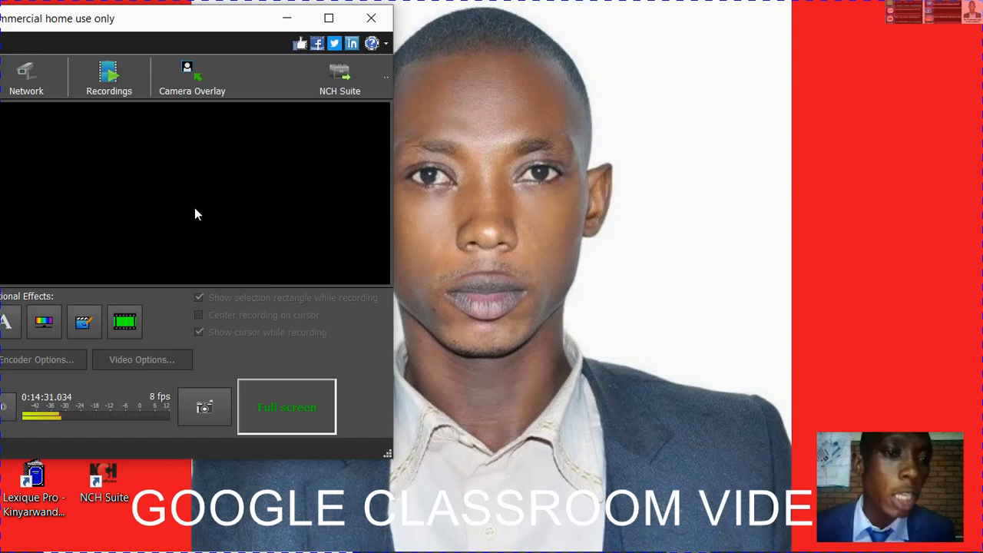
left_click(194, 207)
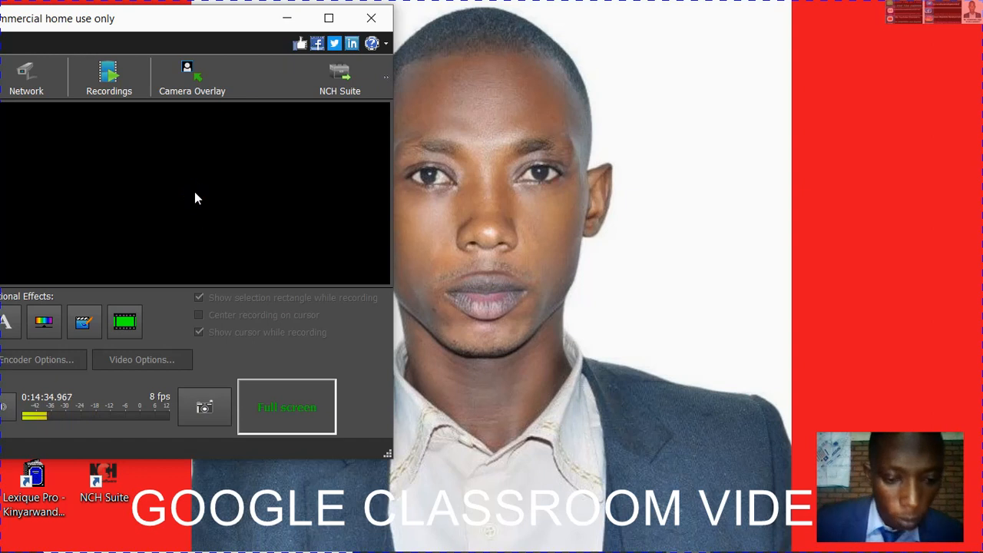
key("super+d")
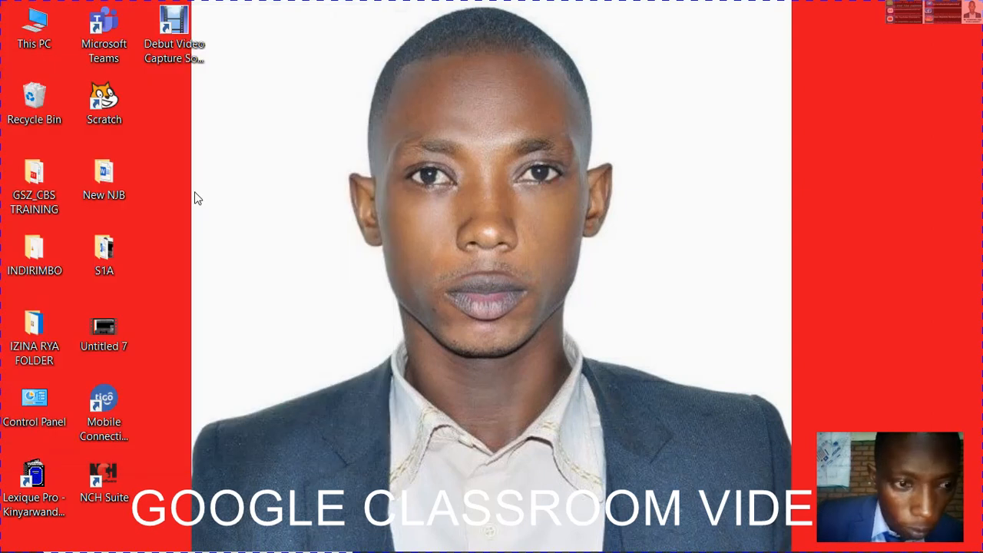